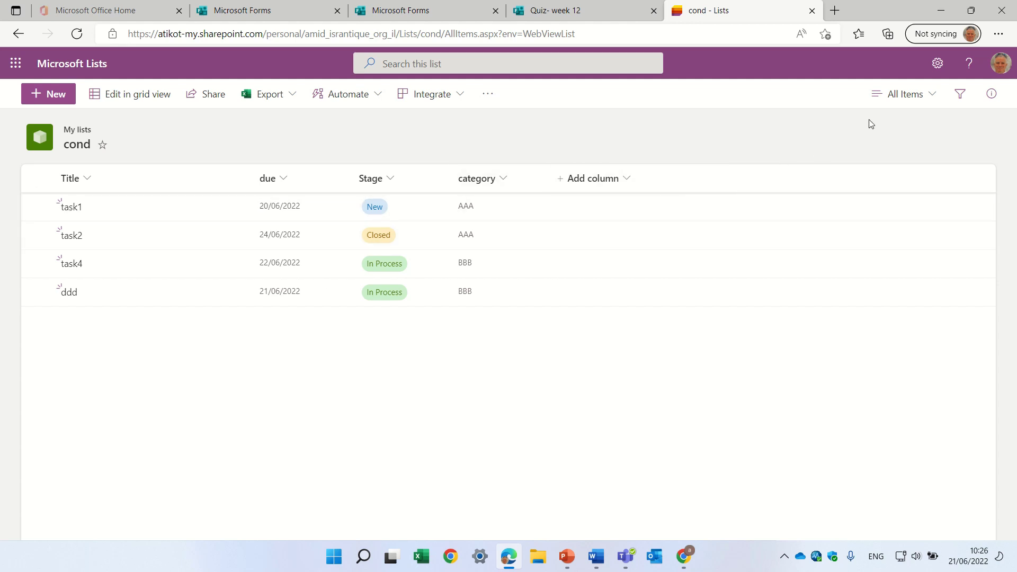
Step: Start a new view named test1 and set it to display as a Calendar
click(928, 94)
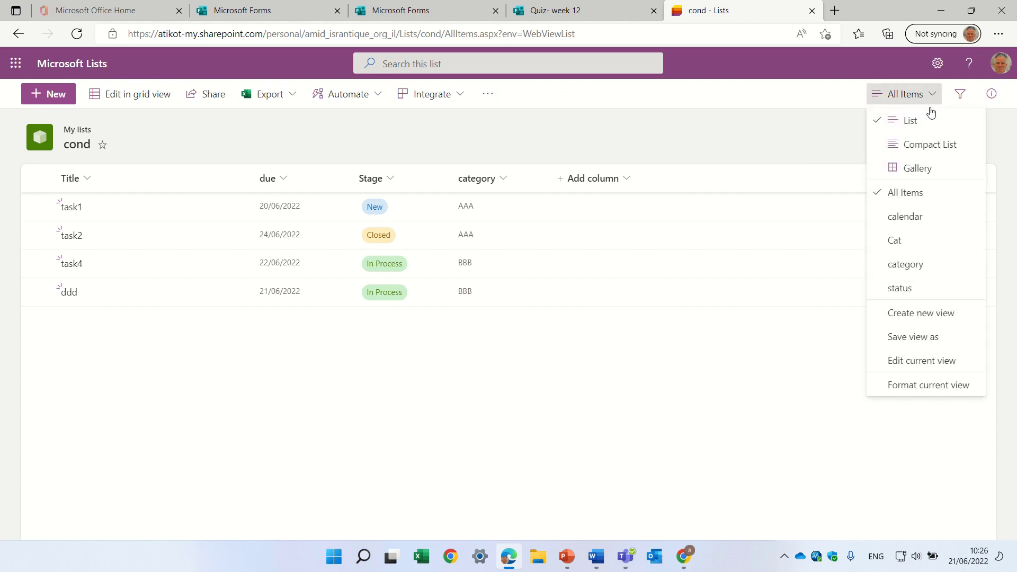
click(903, 314)
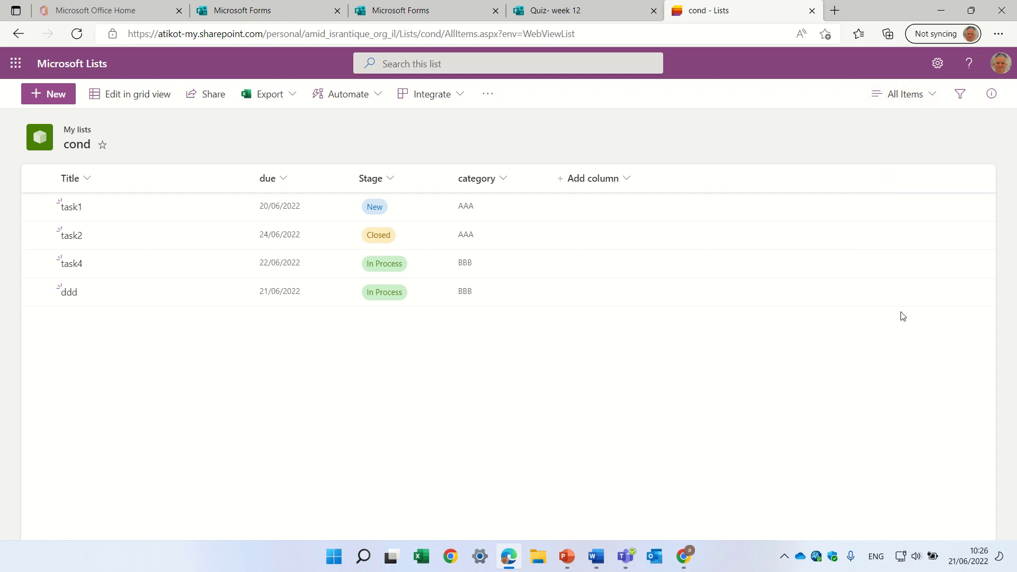
click(407, 244)
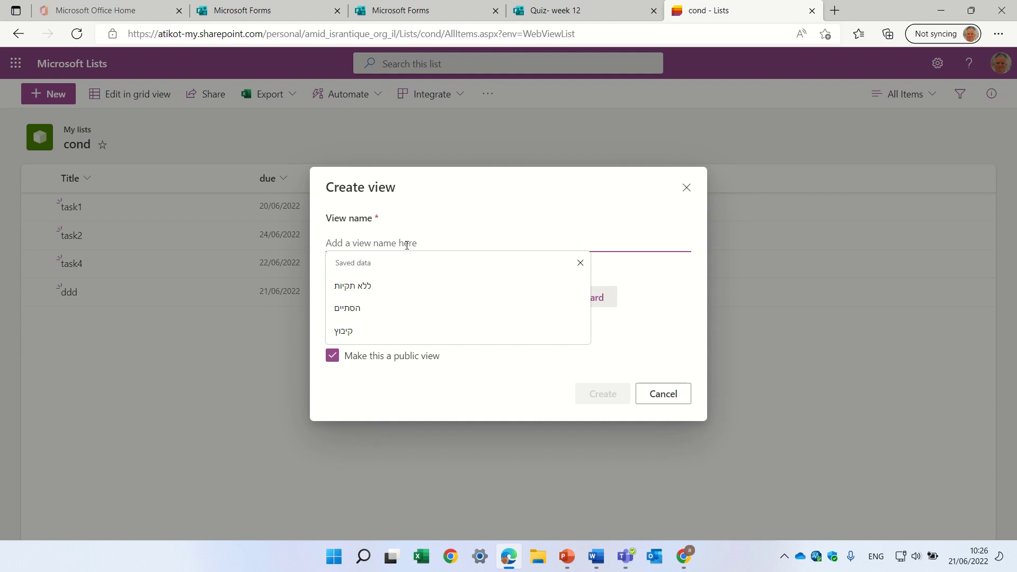
text(test1)
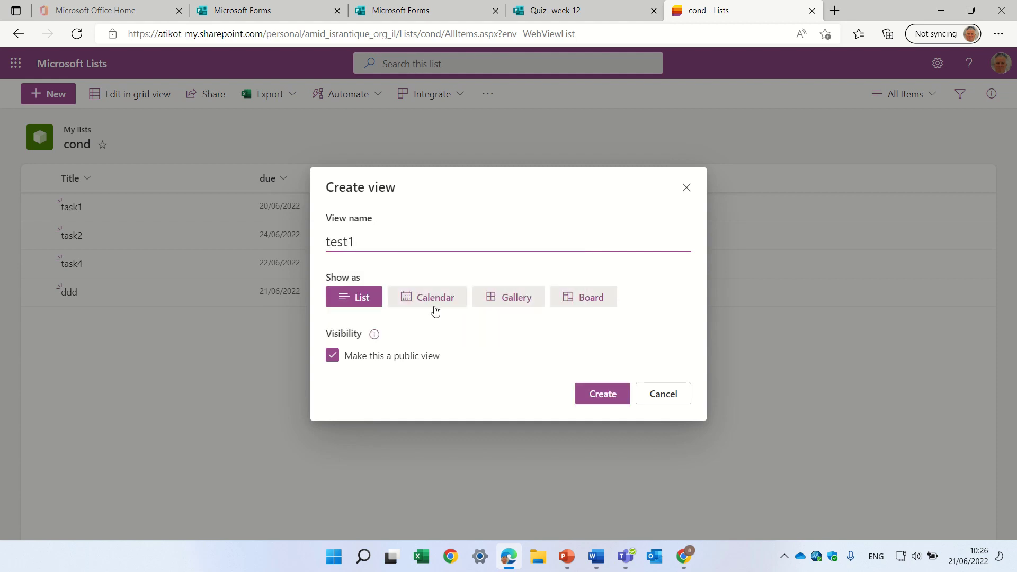
click(433, 305)
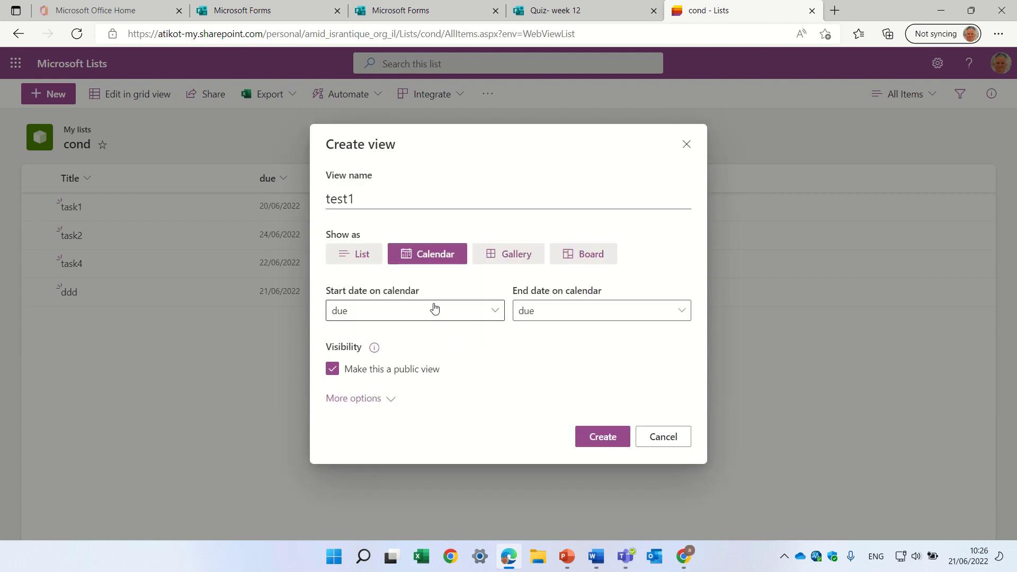
Step: Use due for the start and end dates and Title as the item title, then create the view
click(485, 315)
click(479, 283)
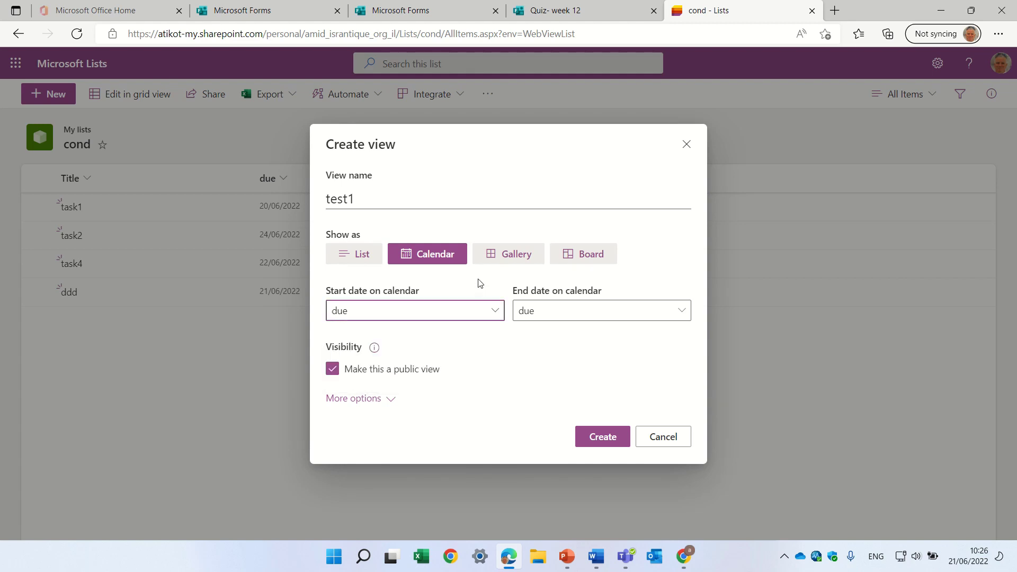
click(422, 311)
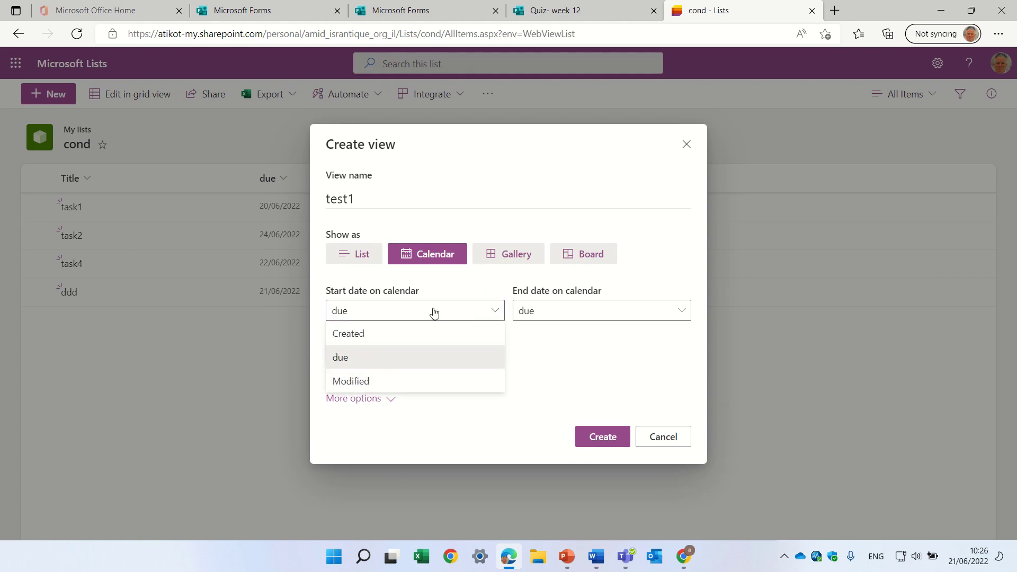
click(603, 290)
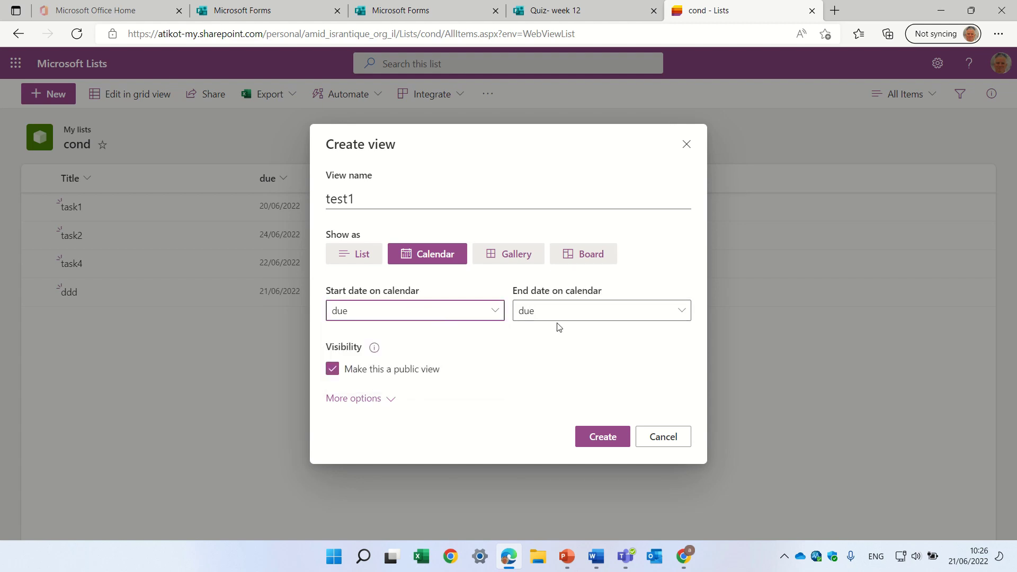
click(390, 399)
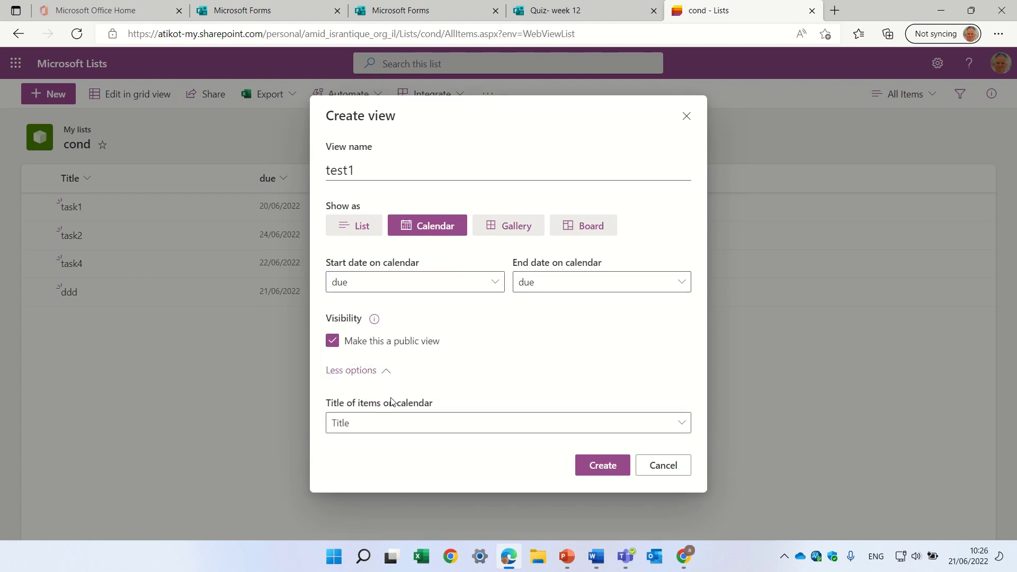
click(374, 433)
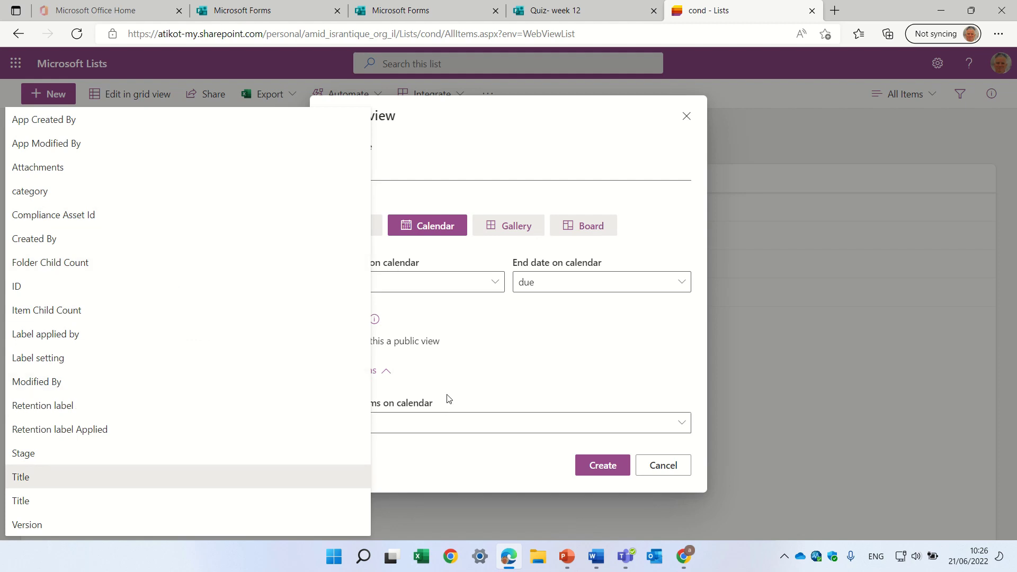
click(448, 399)
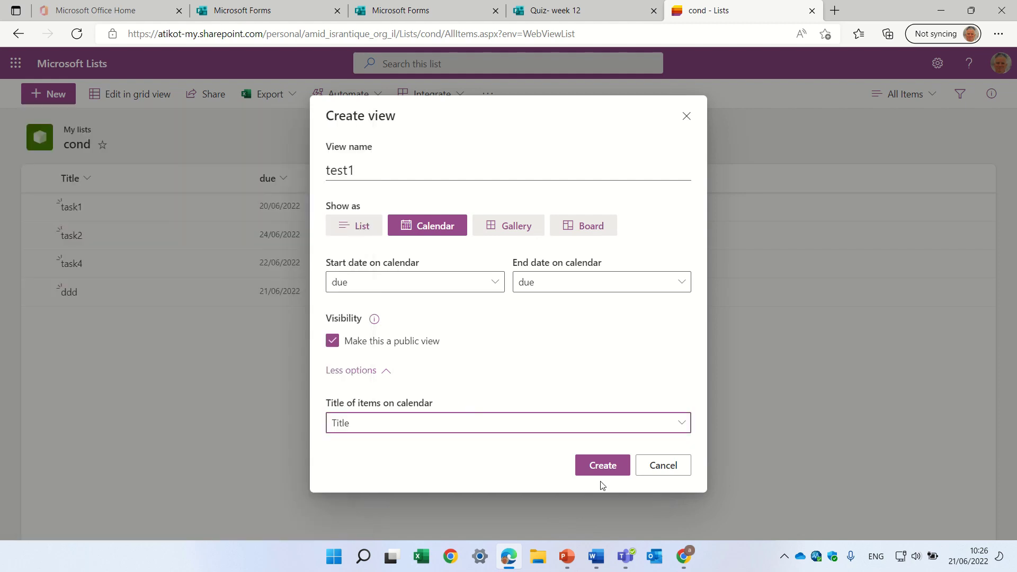
click(605, 467)
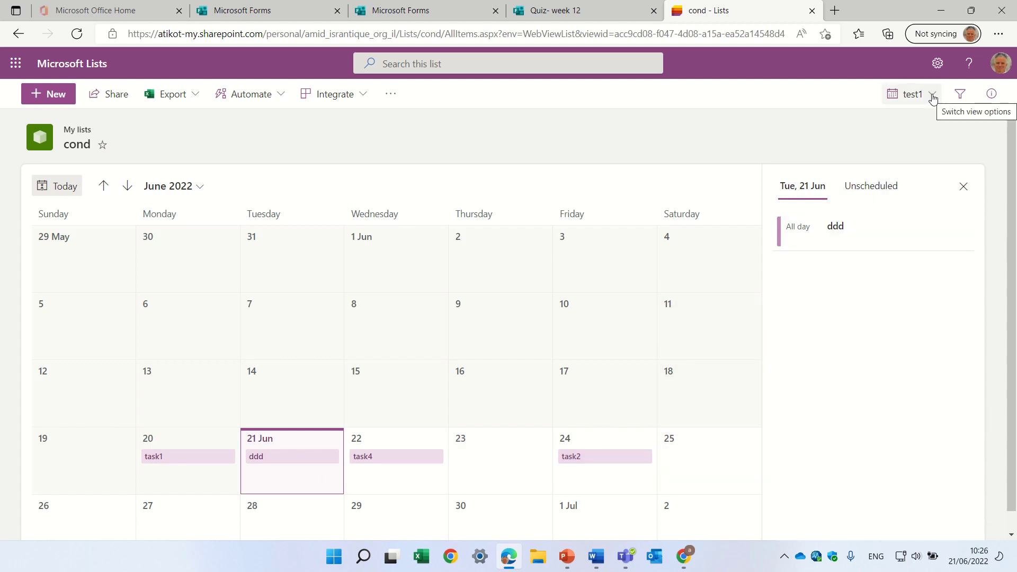
Step: Open test1's conditional formatting rules and delete the default show-all-values rule
click(932, 96)
click(948, 391)
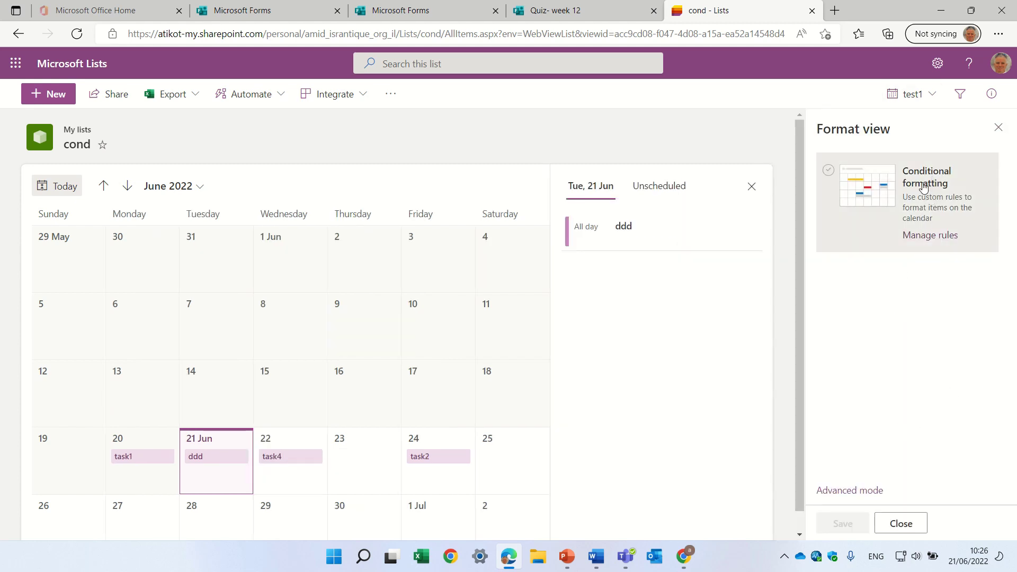
click(943, 238)
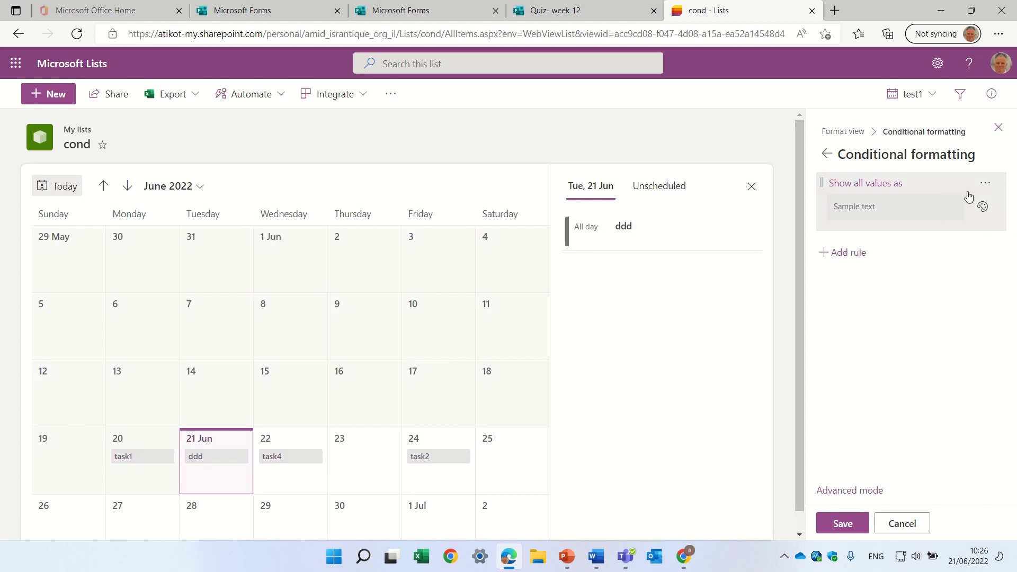
click(987, 185)
click(967, 232)
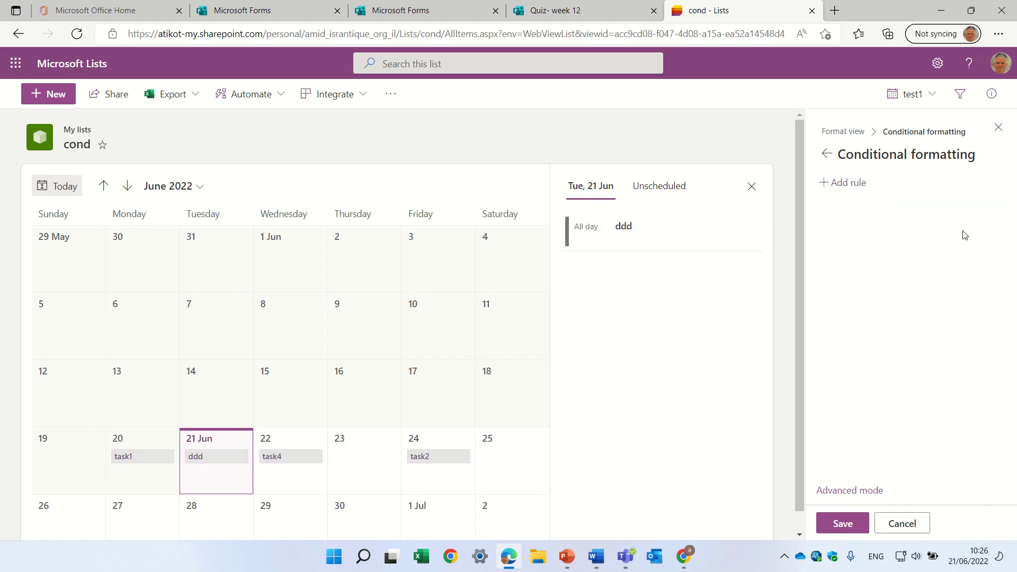
Step: Add and save a rule 'due is before Today' with a yellow style
click(849, 185)
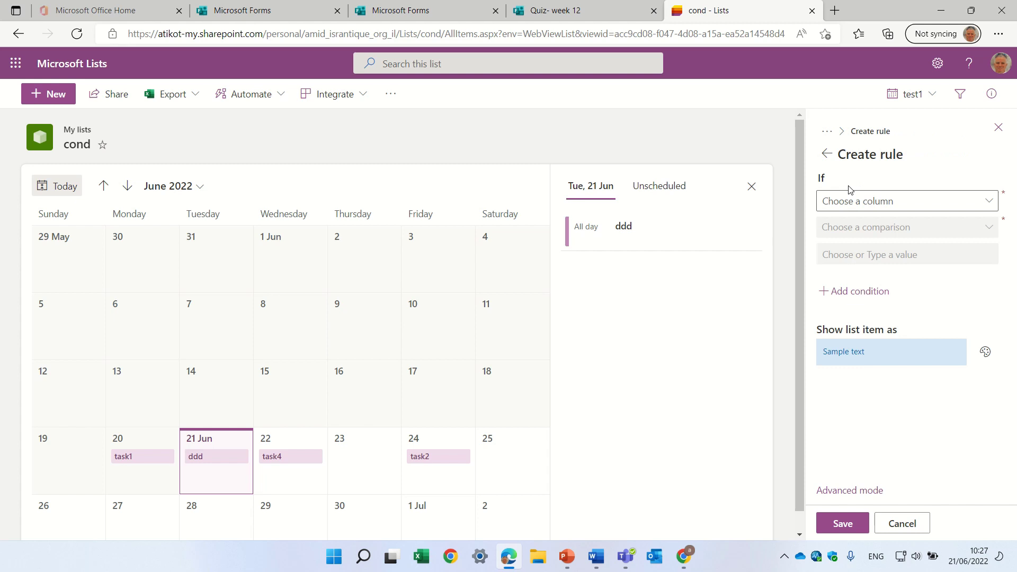
click(849, 202)
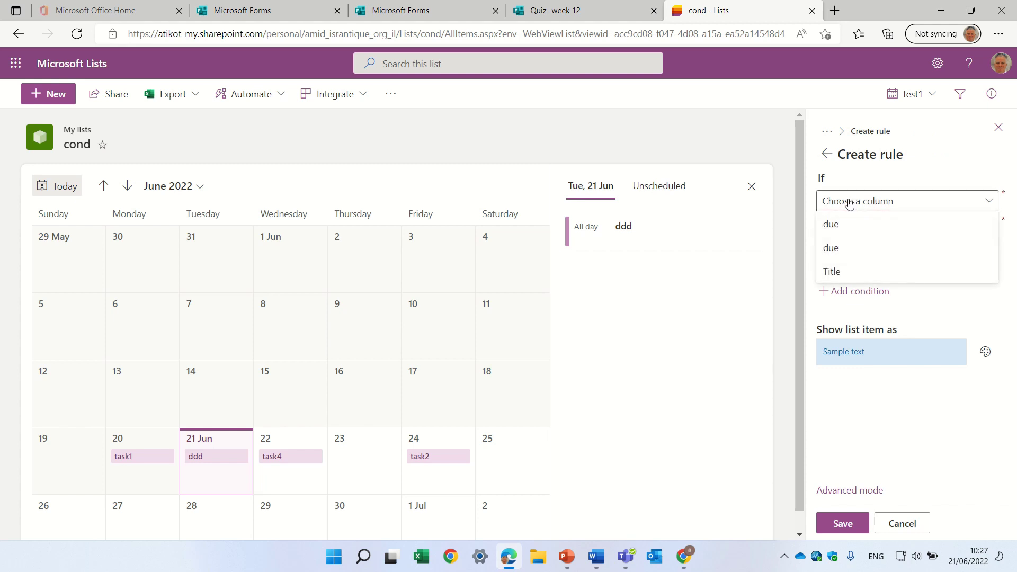
click(852, 233)
click(852, 233)
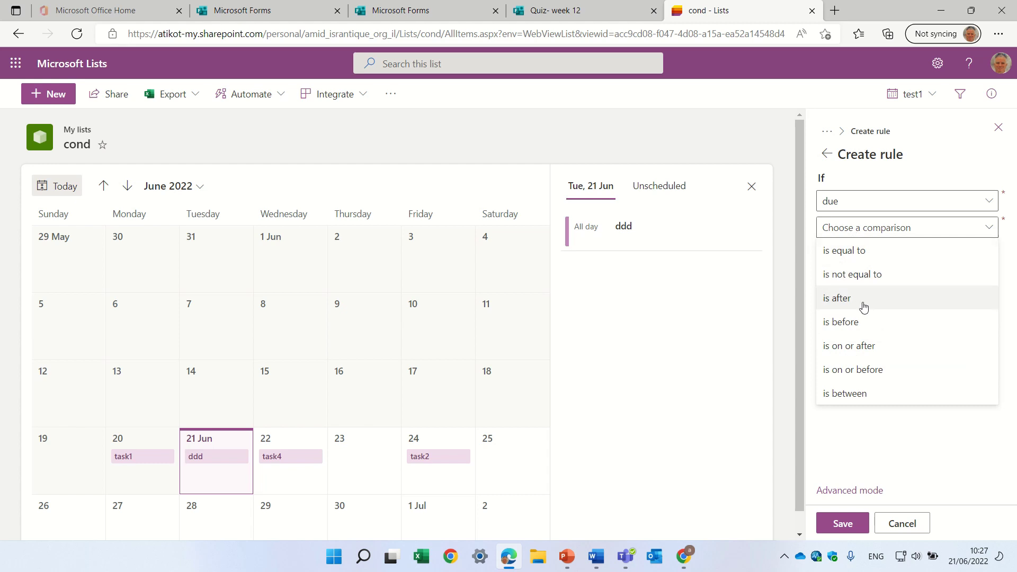
click(862, 323)
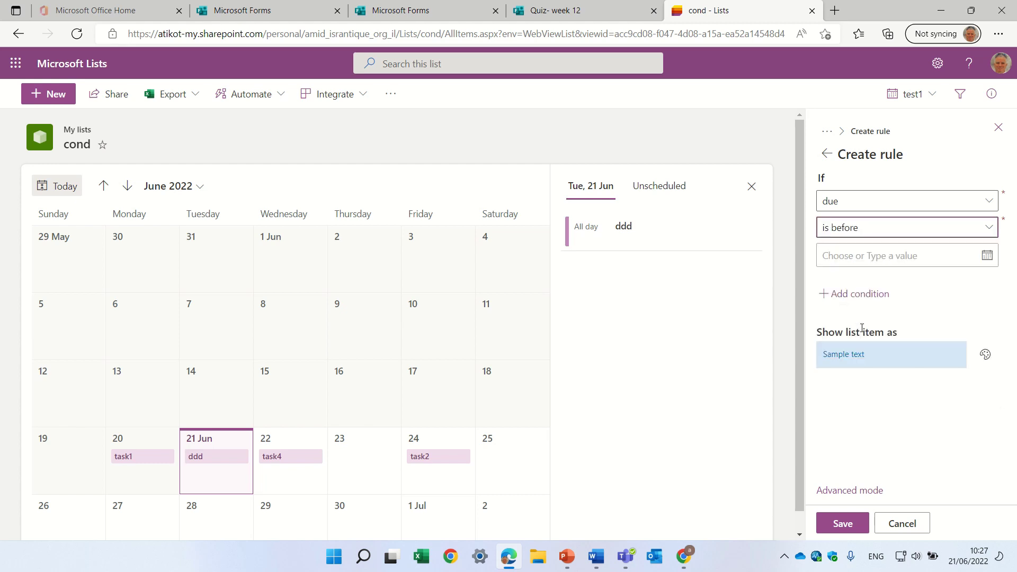
click(871, 262)
click(846, 281)
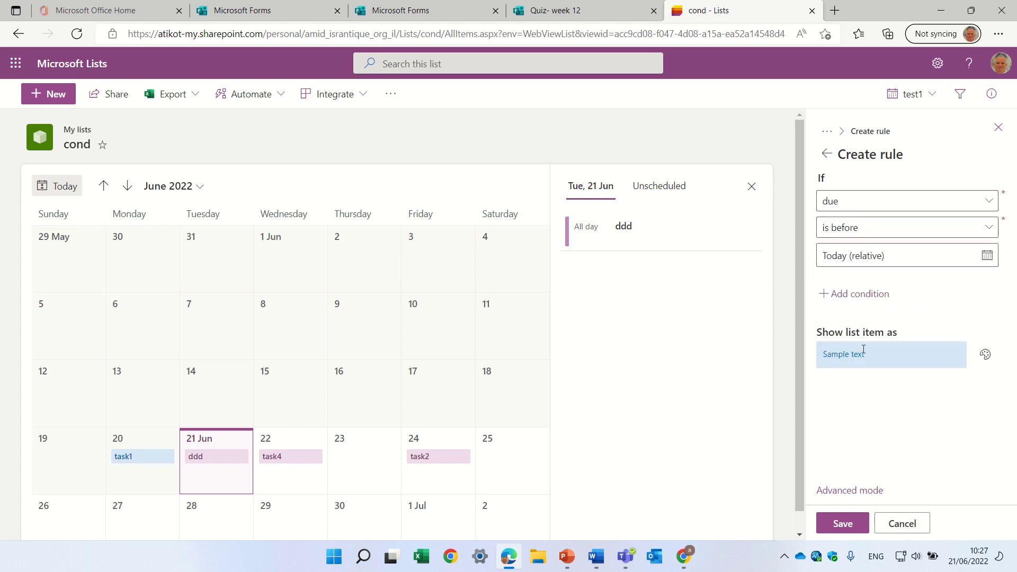
click(986, 355)
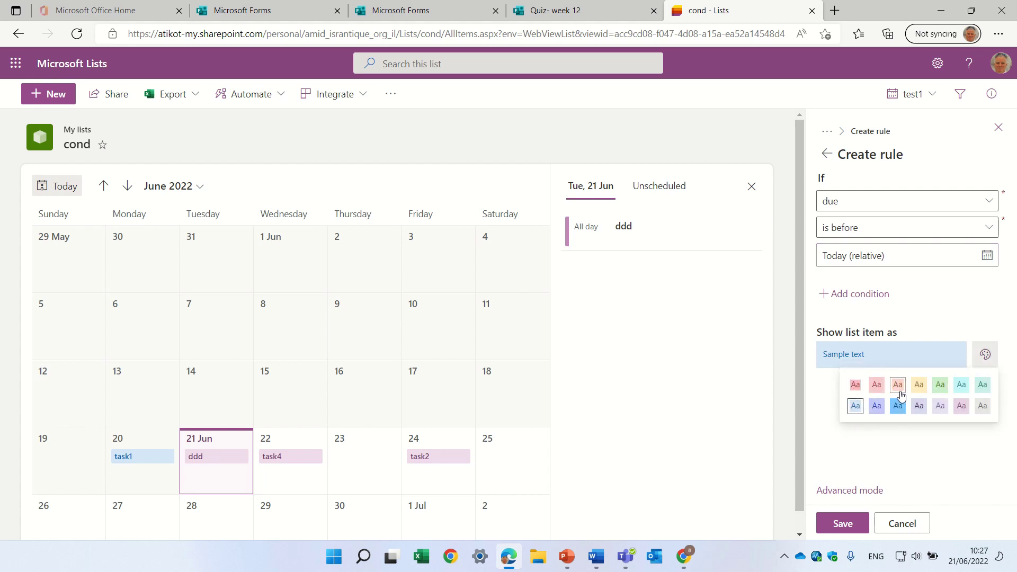
click(920, 386)
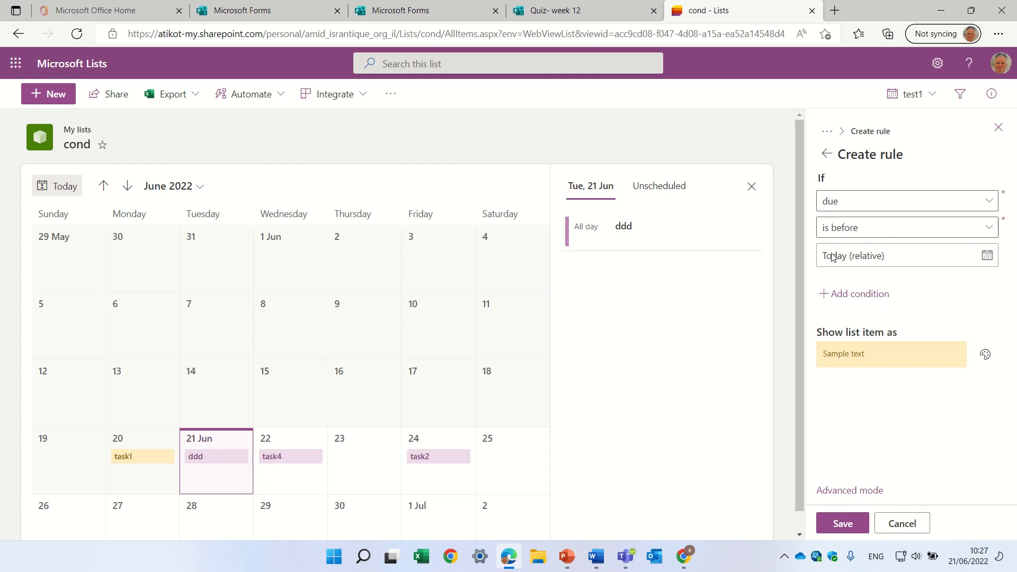
click(842, 524)
click(827, 153)
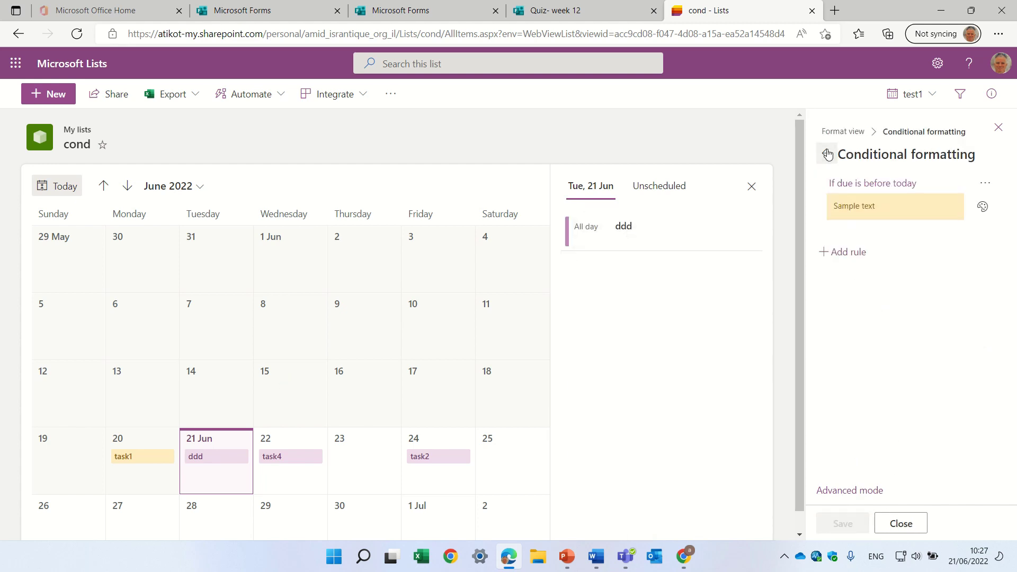
Step: Add and save a rule 'due is after Today', keeping the green style
click(845, 253)
click(874, 202)
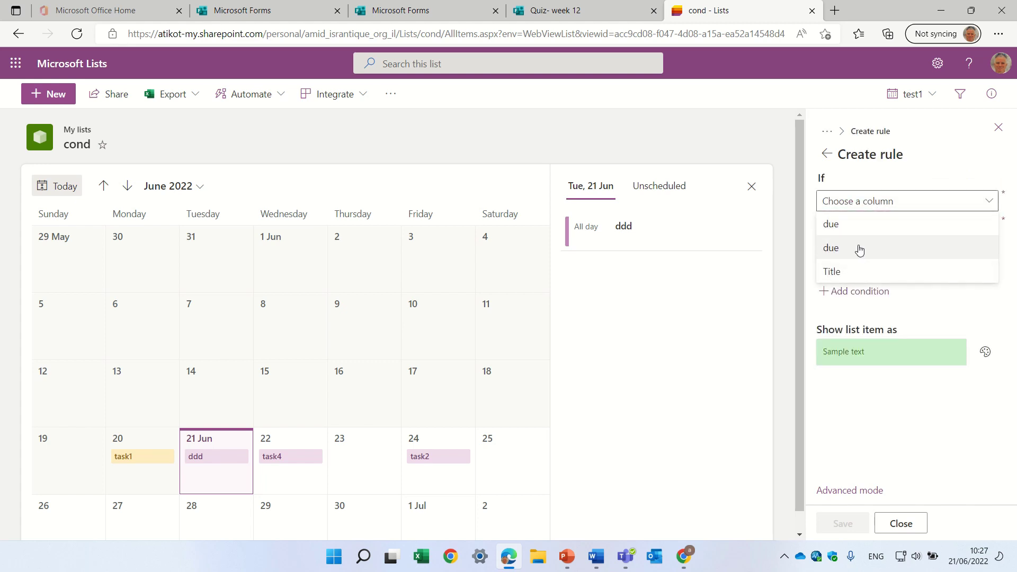
click(852, 225)
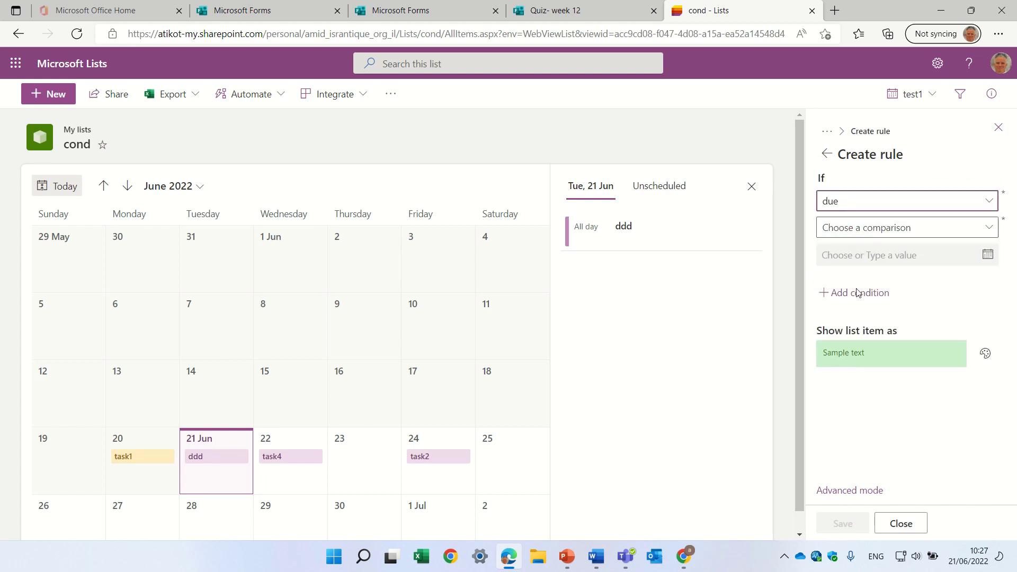
click(874, 229)
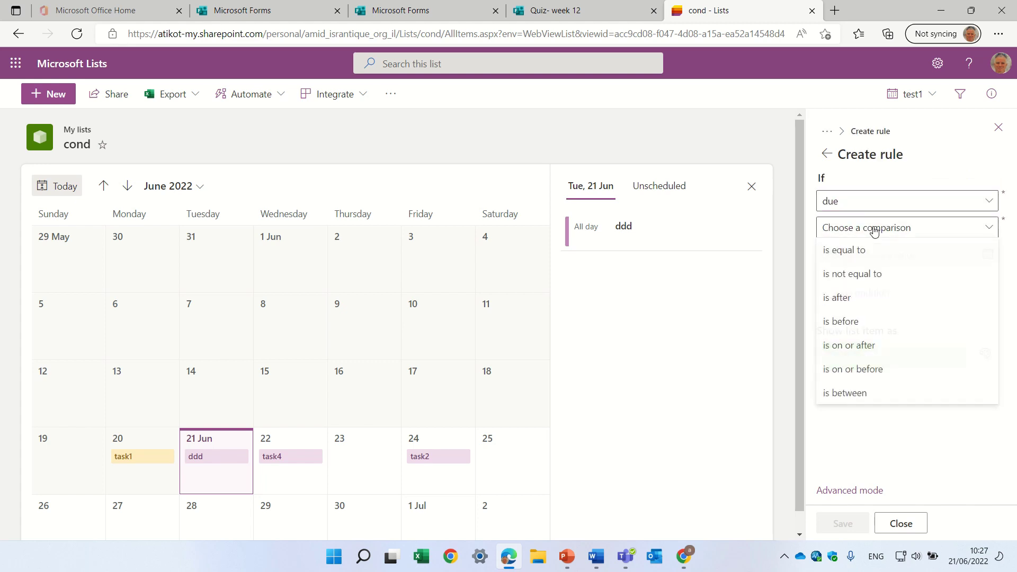
click(865, 298)
click(888, 256)
click(894, 281)
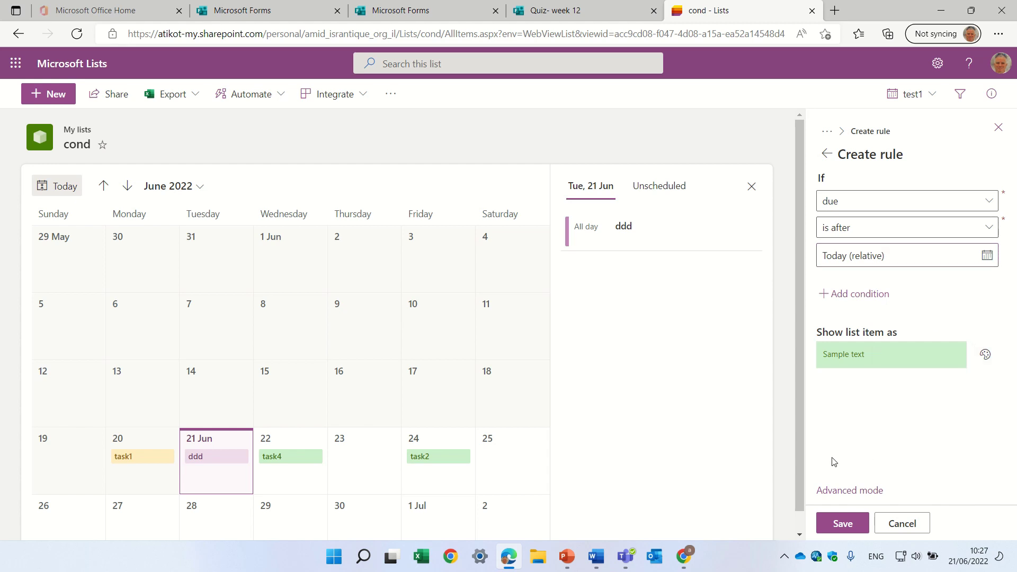
click(838, 522)
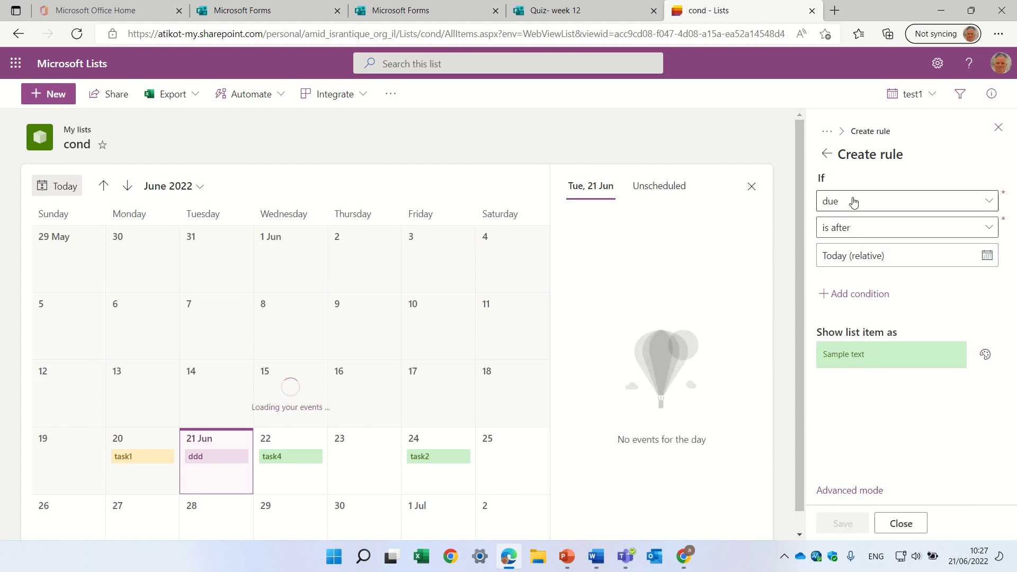
click(826, 153)
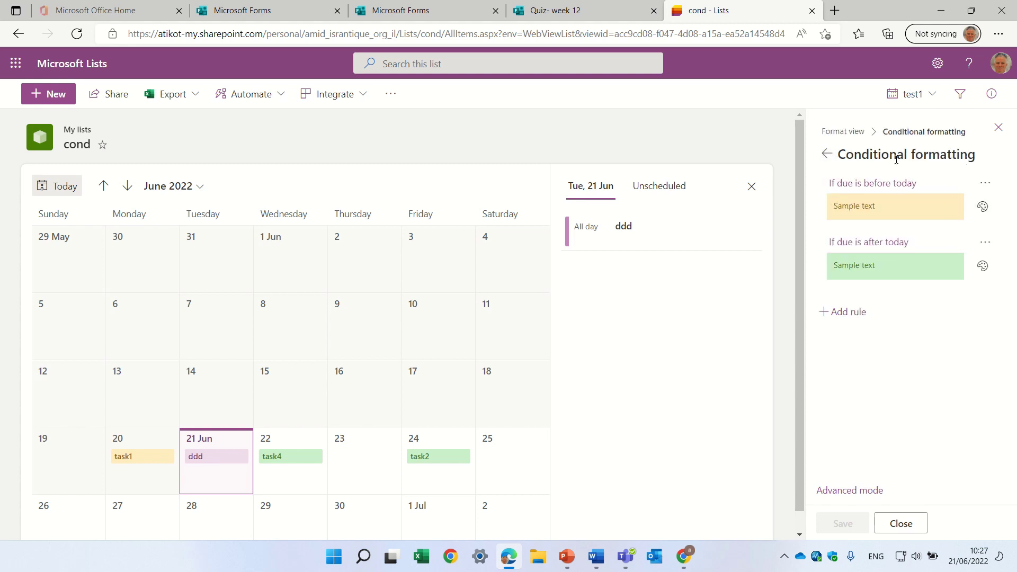
Step: Add and save a rule 'due is equal to Today' with a Light Gray style
click(839, 314)
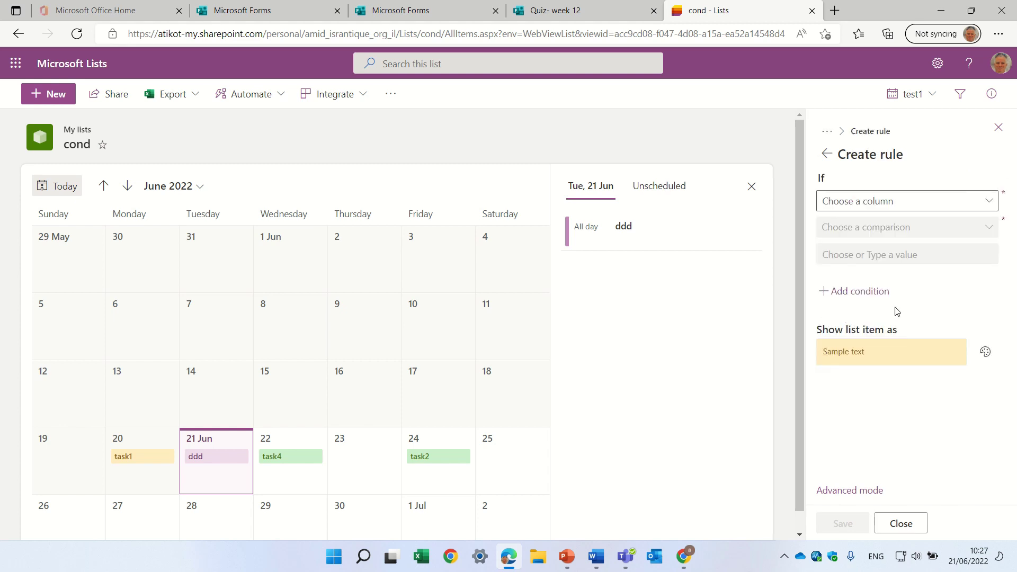
click(927, 204)
click(877, 227)
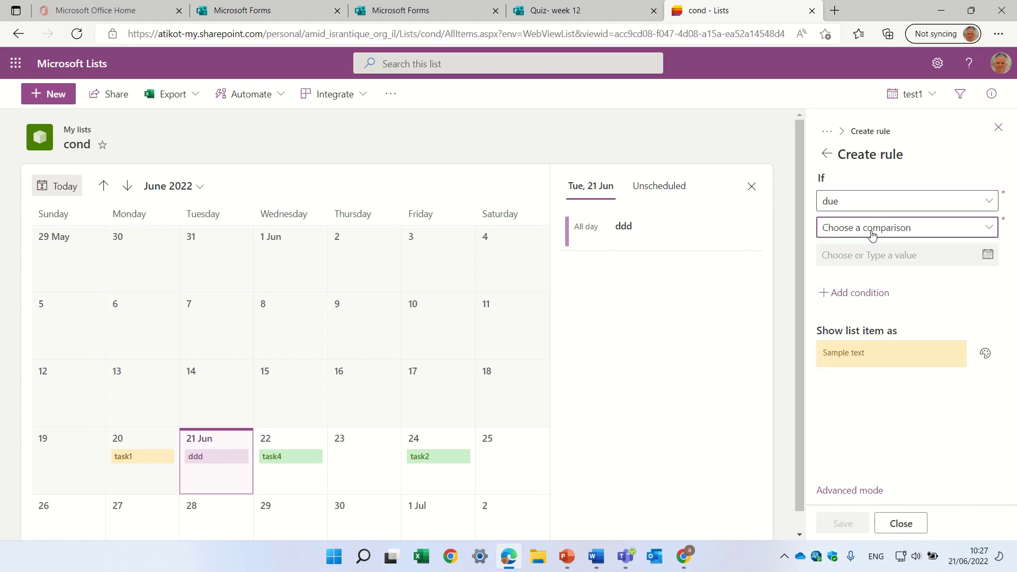
click(875, 229)
click(865, 253)
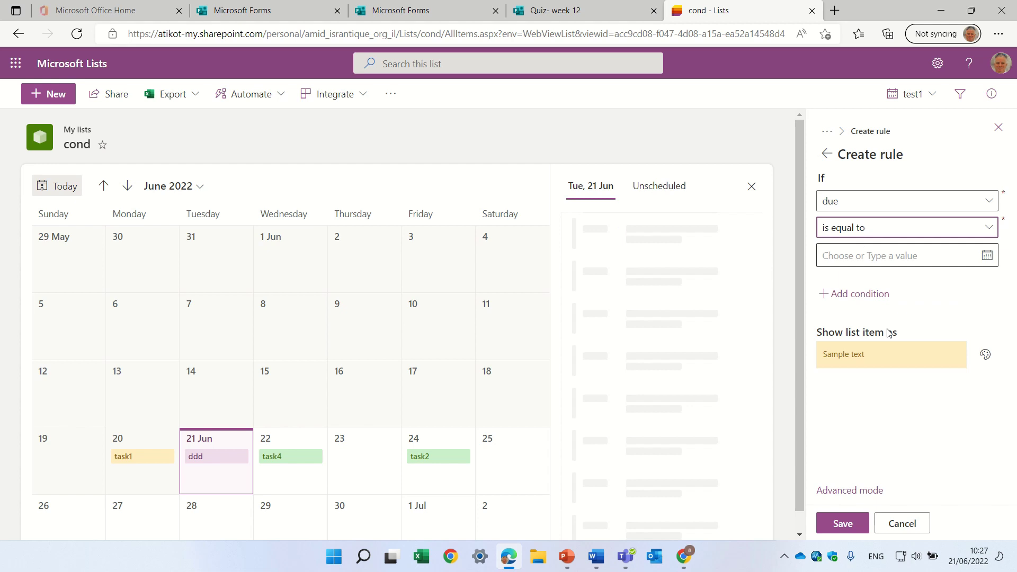
click(961, 257)
click(869, 287)
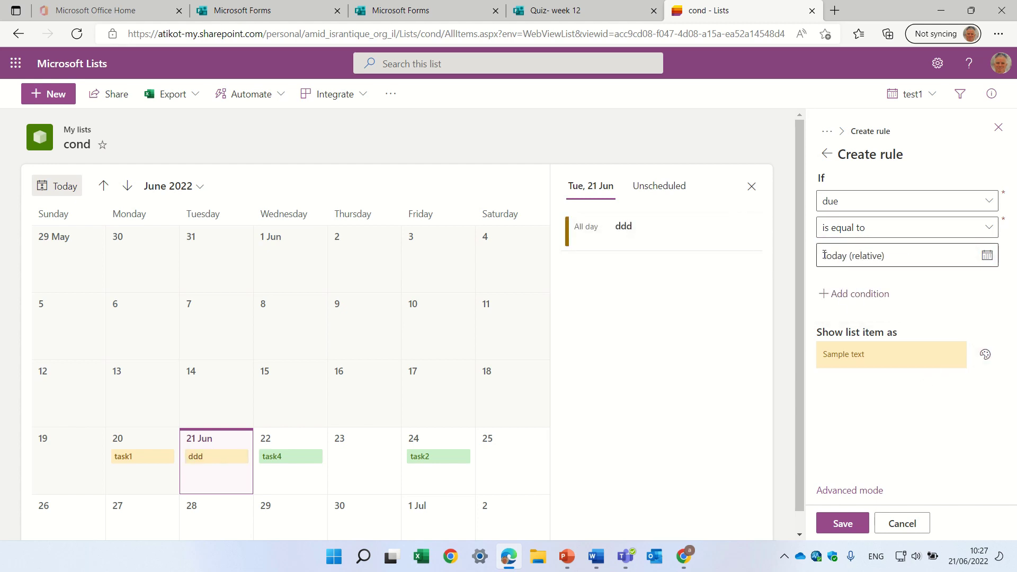
click(986, 354)
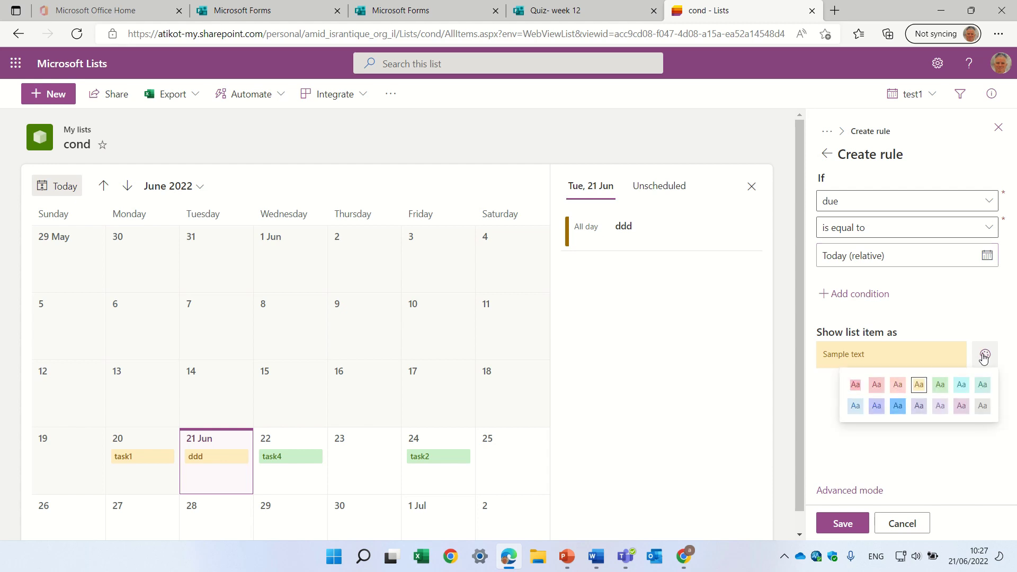
click(983, 407)
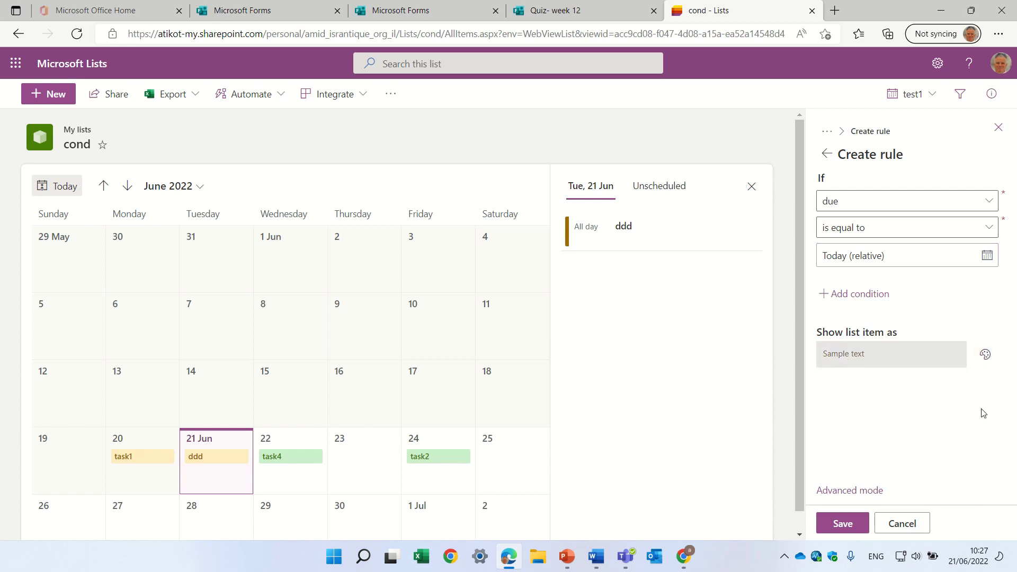
click(842, 523)
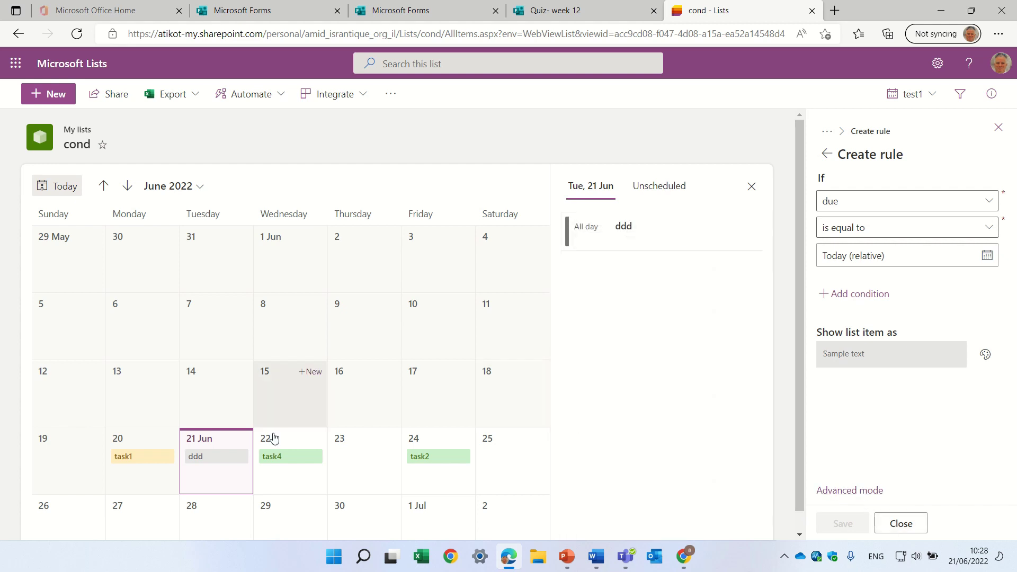
click(826, 154)
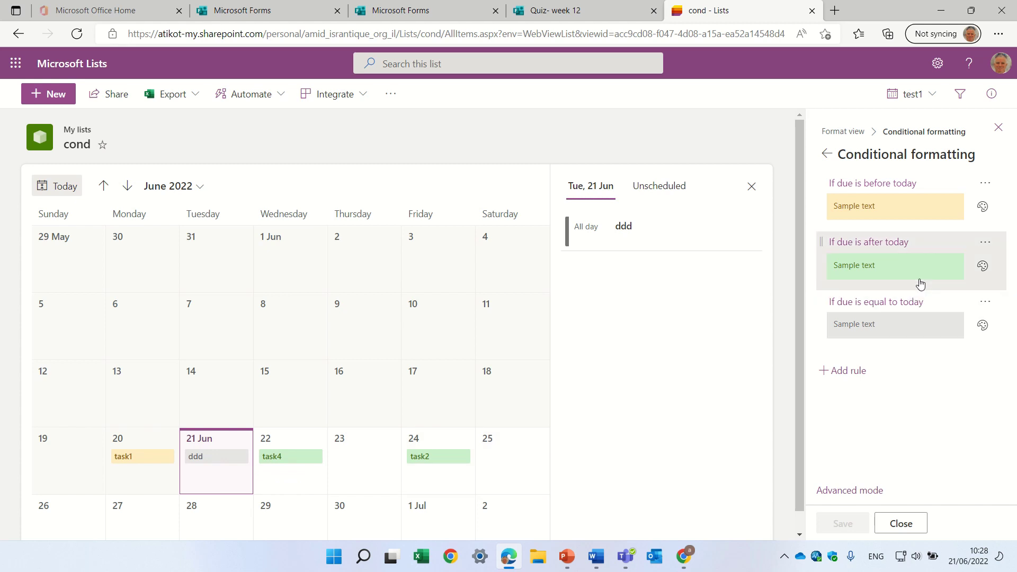
Step: Move the 'due is after today' rule below 'due is equal to today' and save the rules
drag(823, 243, 824, 332)
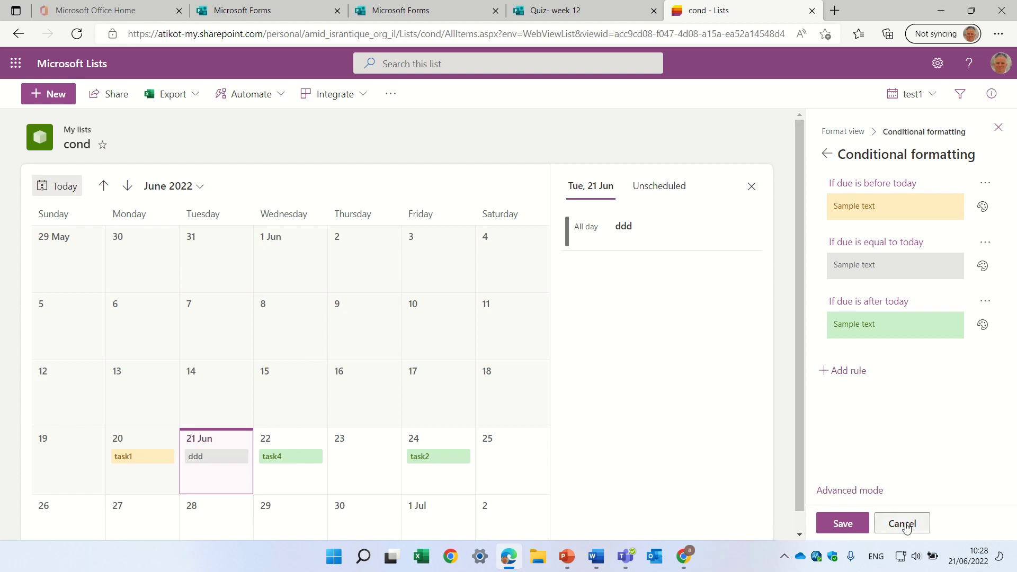
click(827, 155)
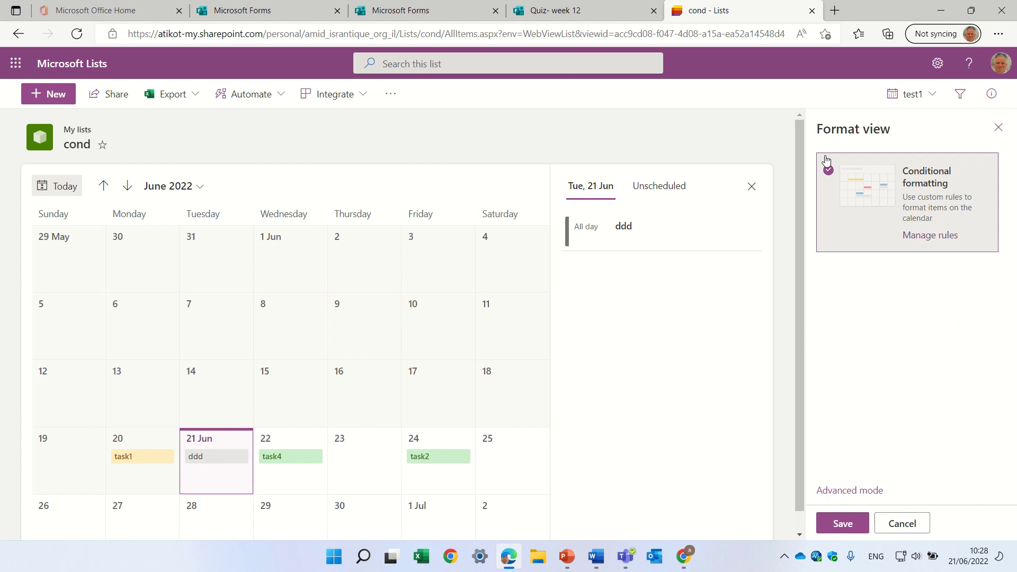
click(930, 236)
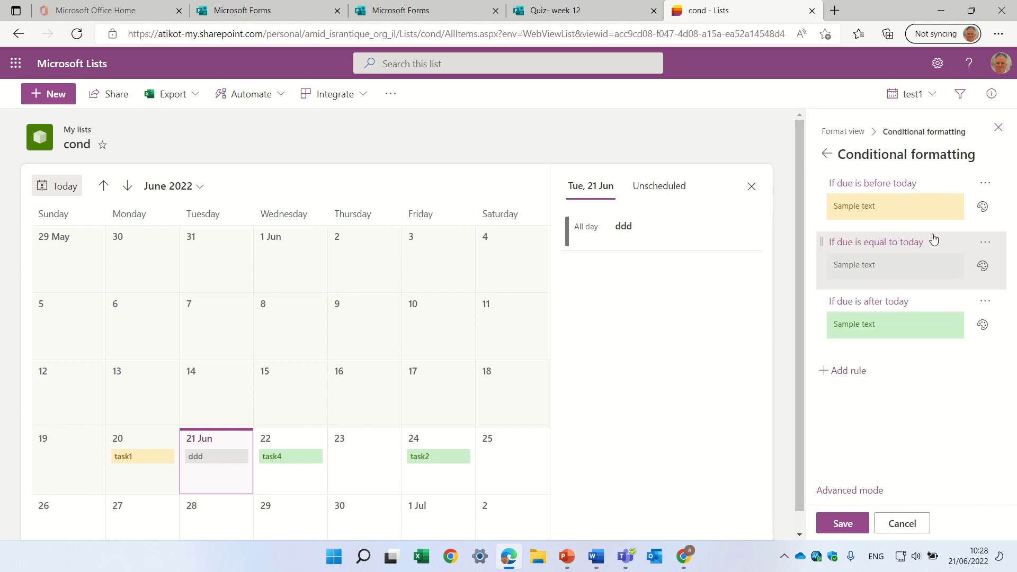
click(853, 370)
click(886, 201)
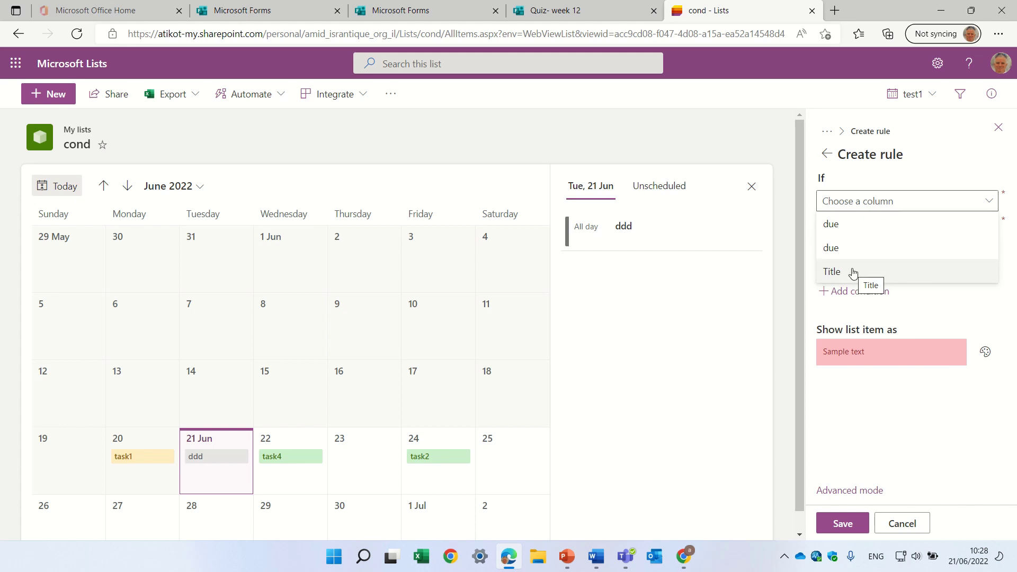
click(875, 437)
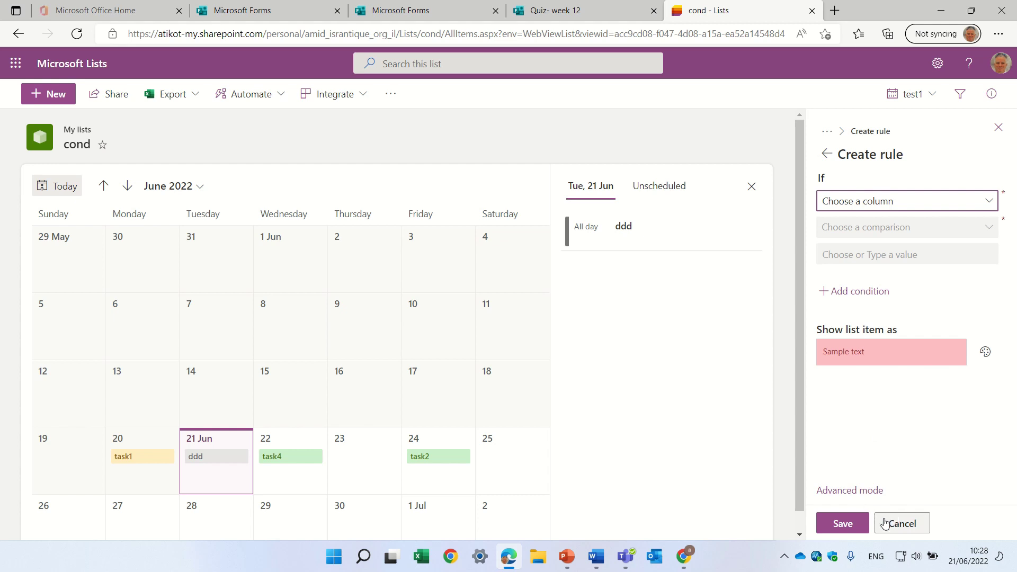
click(845, 524)
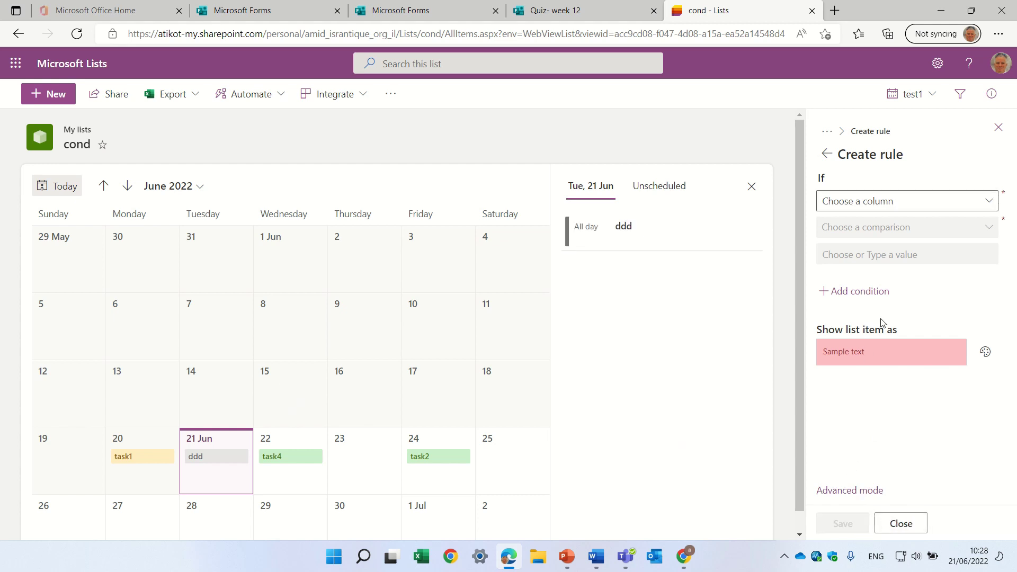
click(915, 96)
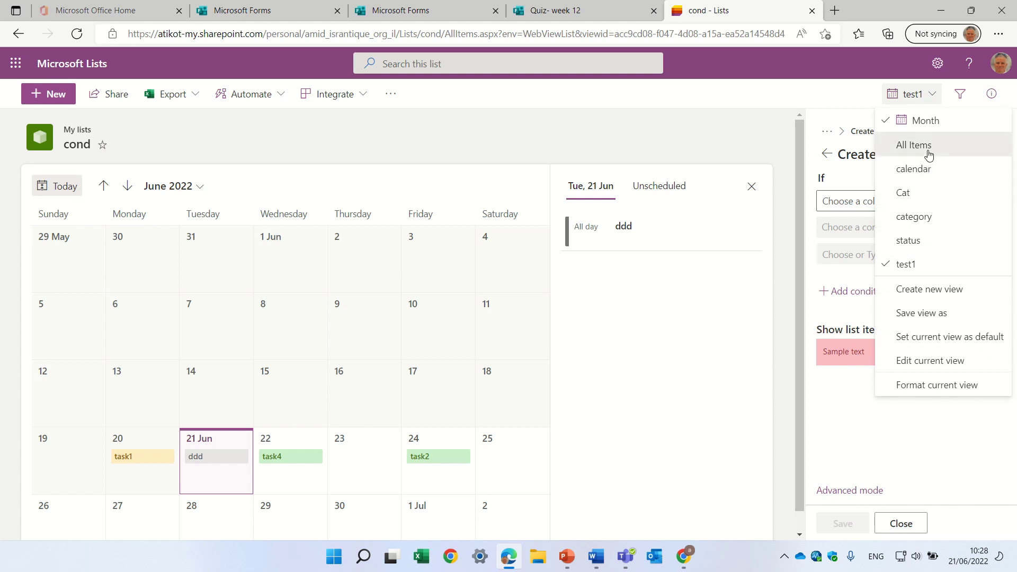
Step: Switch to All Items, check the Stage column settings, then return to the formatting rules
click(914, 146)
click(391, 184)
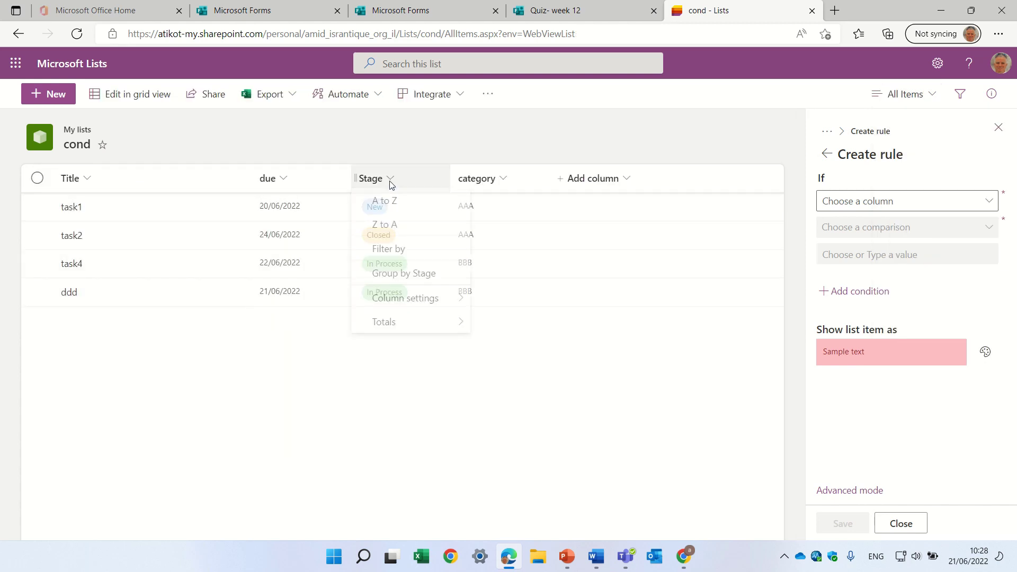
mouse_move(418, 304)
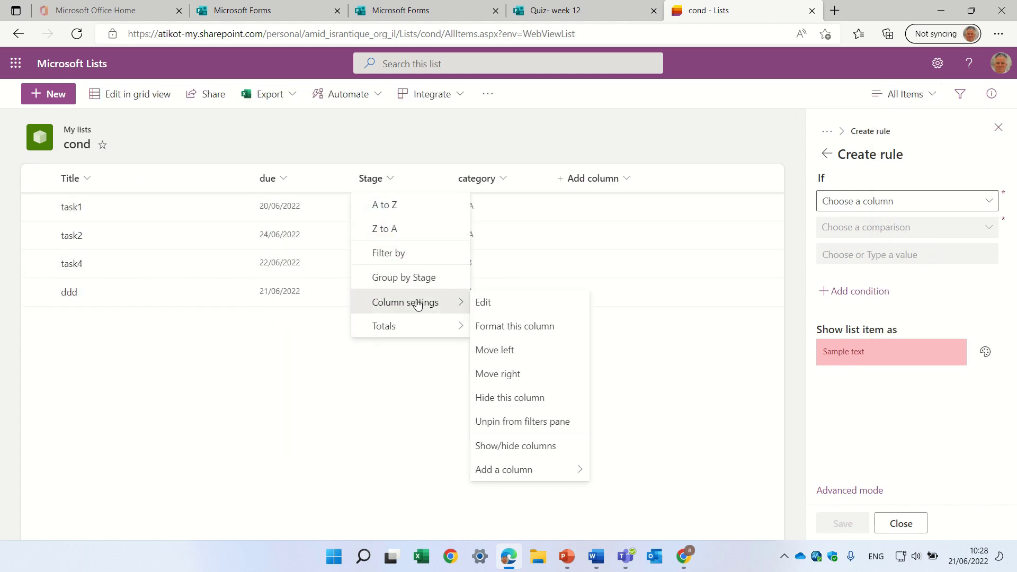
click(505, 310)
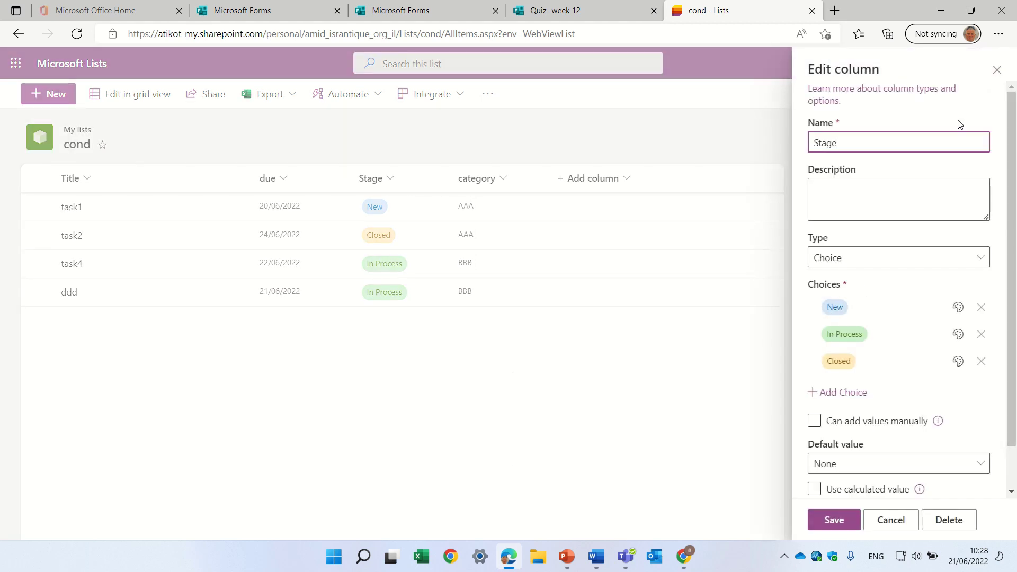
click(996, 70)
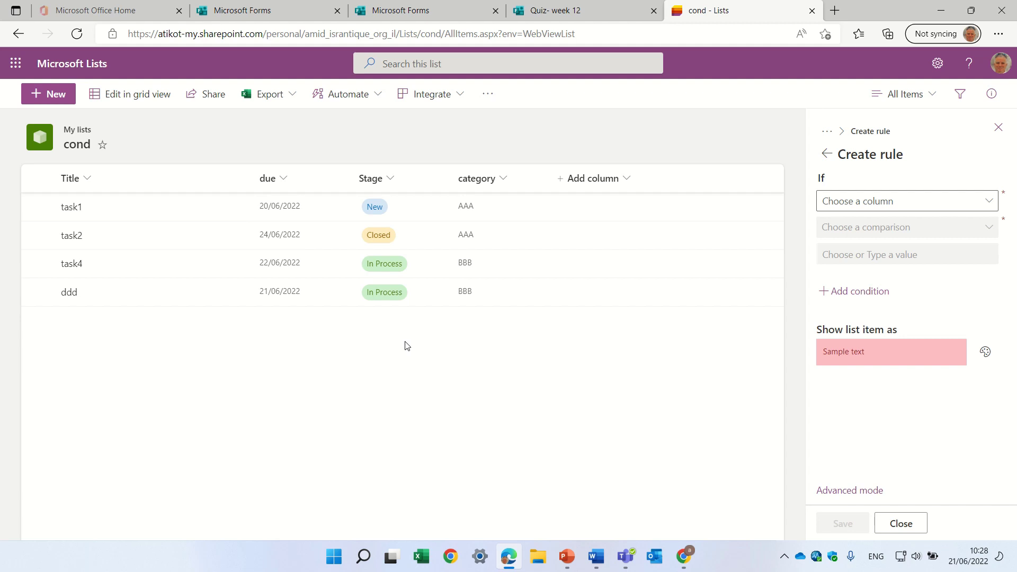
click(826, 157)
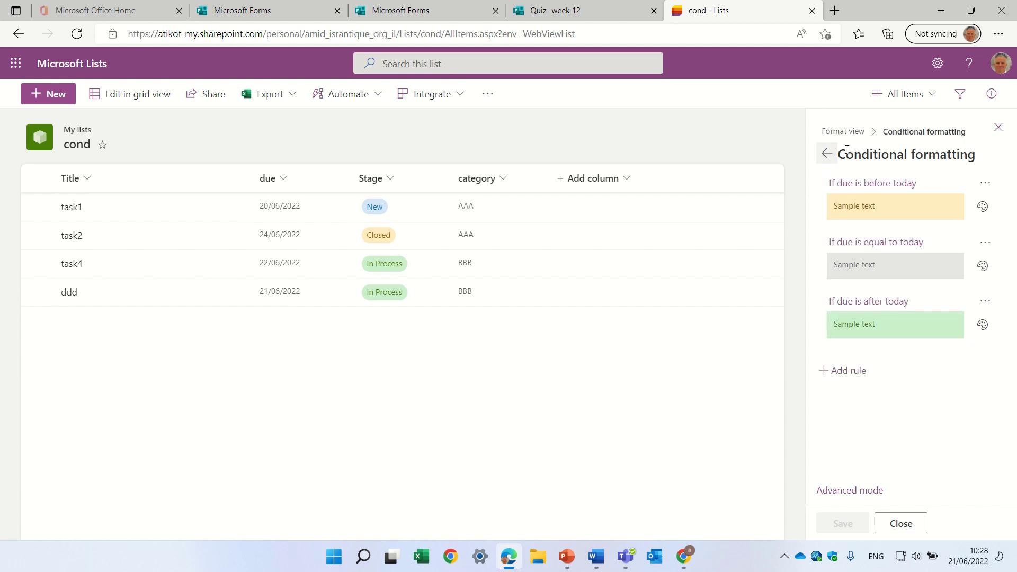
Step: Start a new view named test2 and set it to display as a Calendar
click(936, 101)
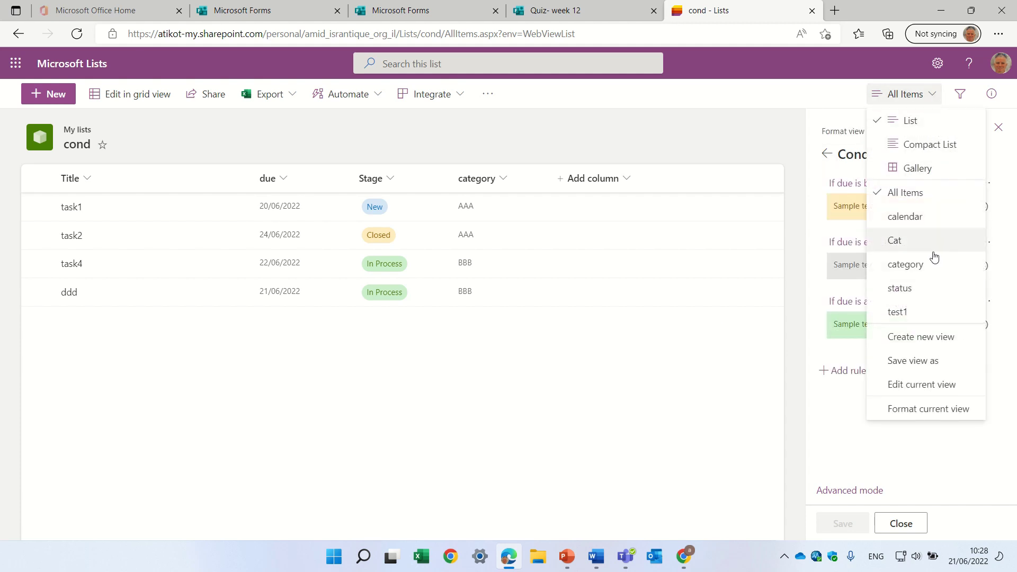
click(922, 344)
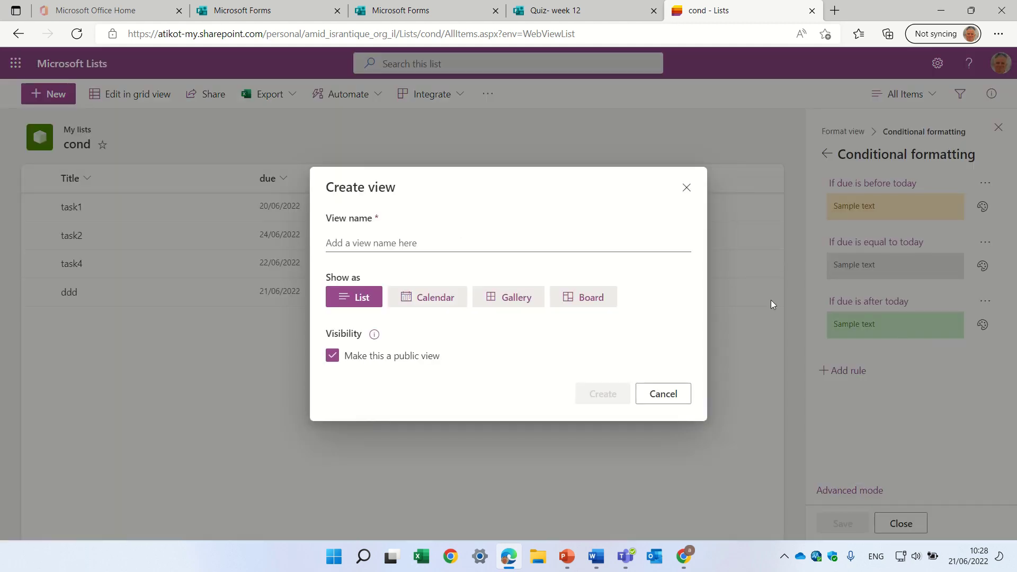
click(460, 237)
text(t)
key(BackSpace)
text(test2)
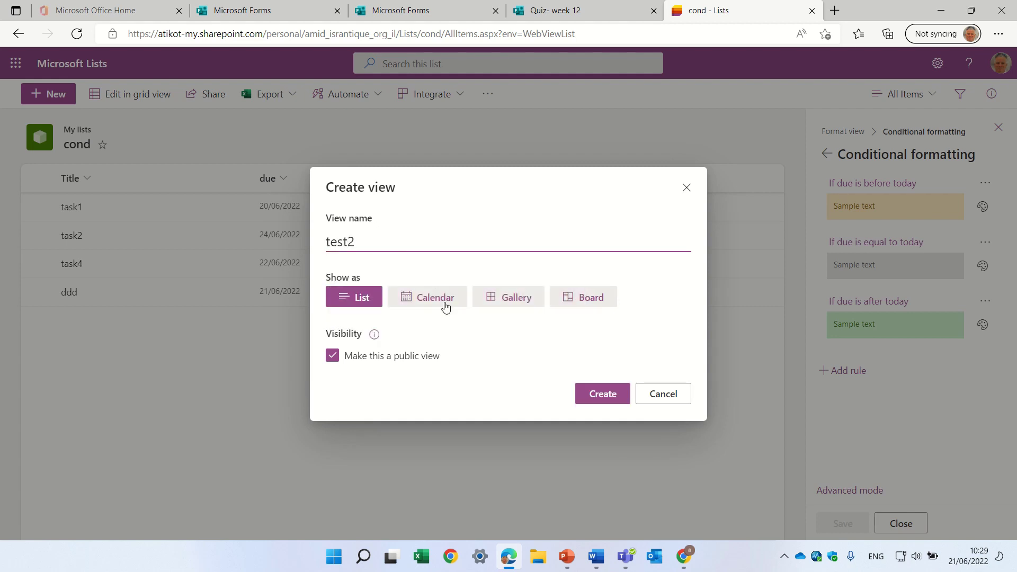
click(446, 307)
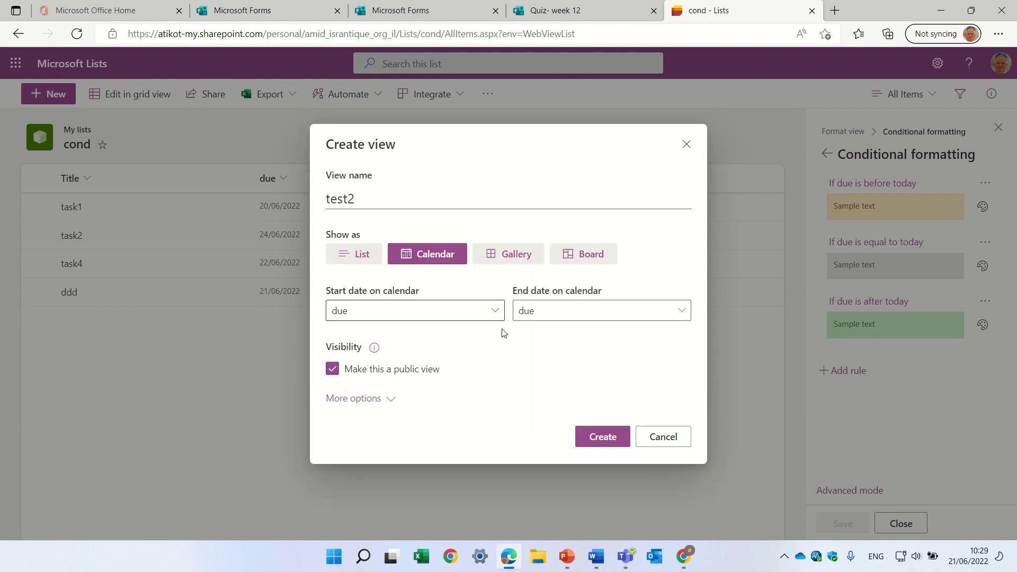
Step: Use Stage as the calendar item title and create the test2 view
click(368, 401)
click(393, 424)
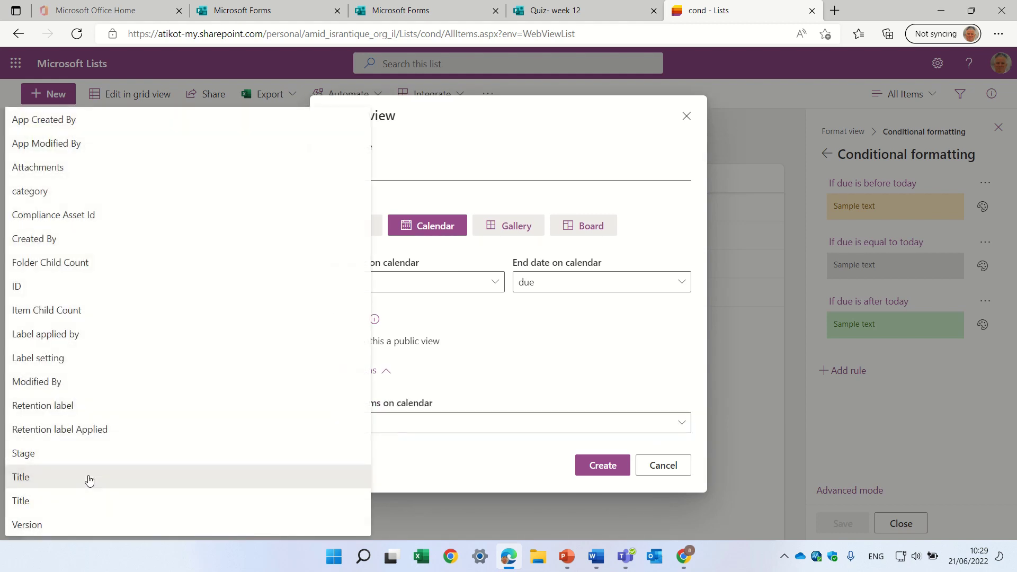
click(75, 452)
click(606, 471)
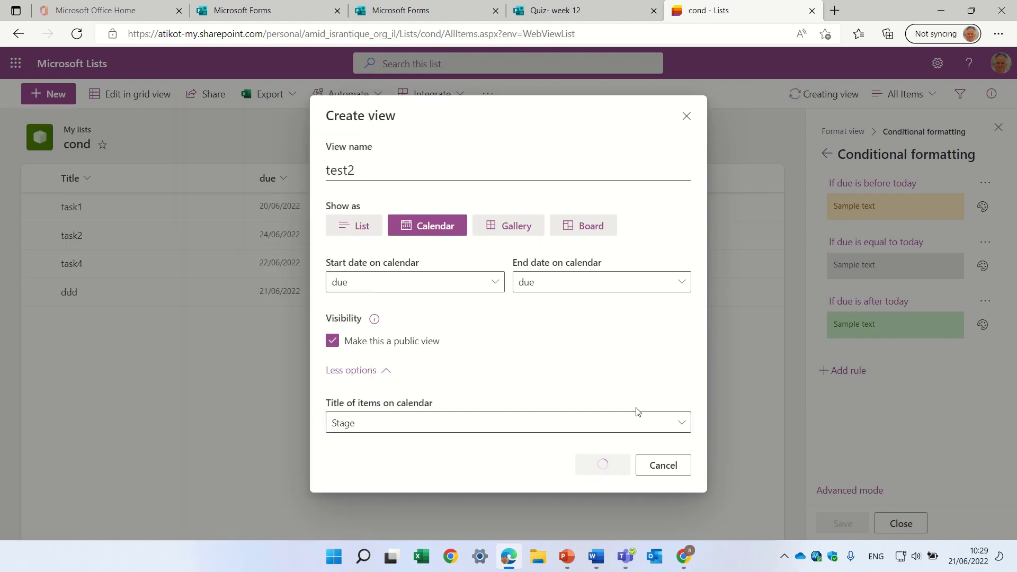
click(999, 128)
scroll(319, 438, down, 1)
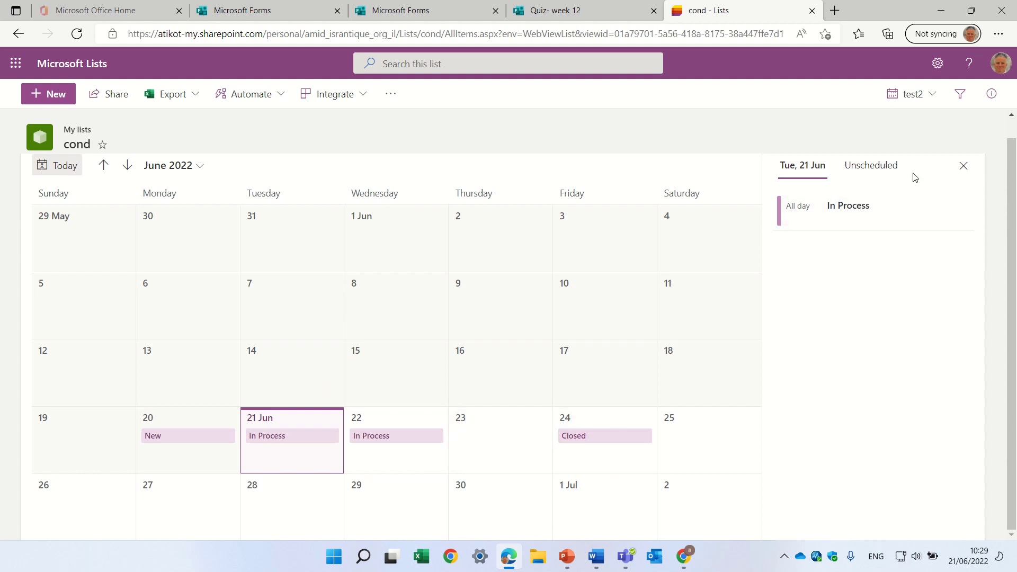
Step: Open test2's conditional formatting rules and delete the default show-all-values rule
click(923, 95)
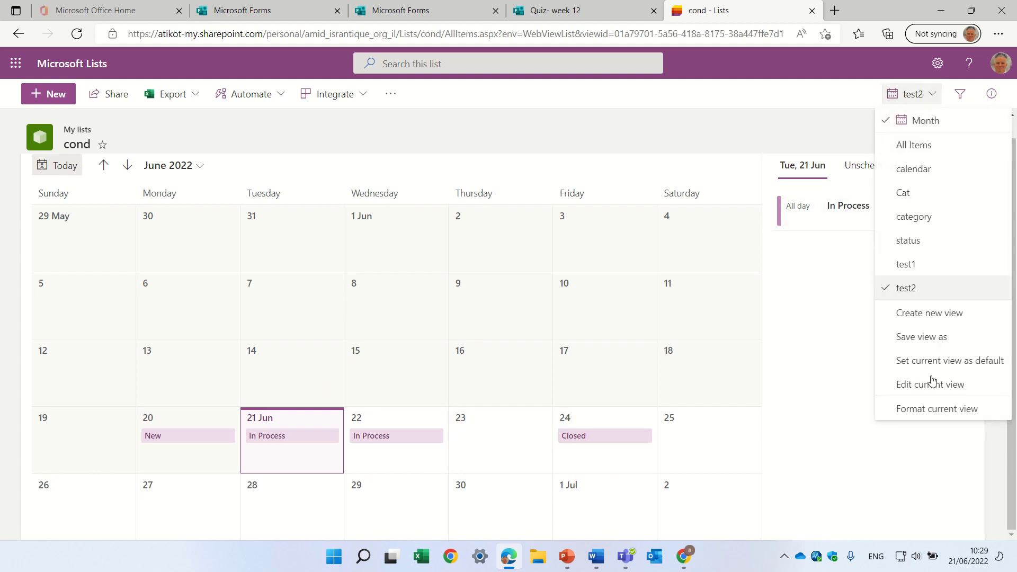
click(931, 412)
click(914, 235)
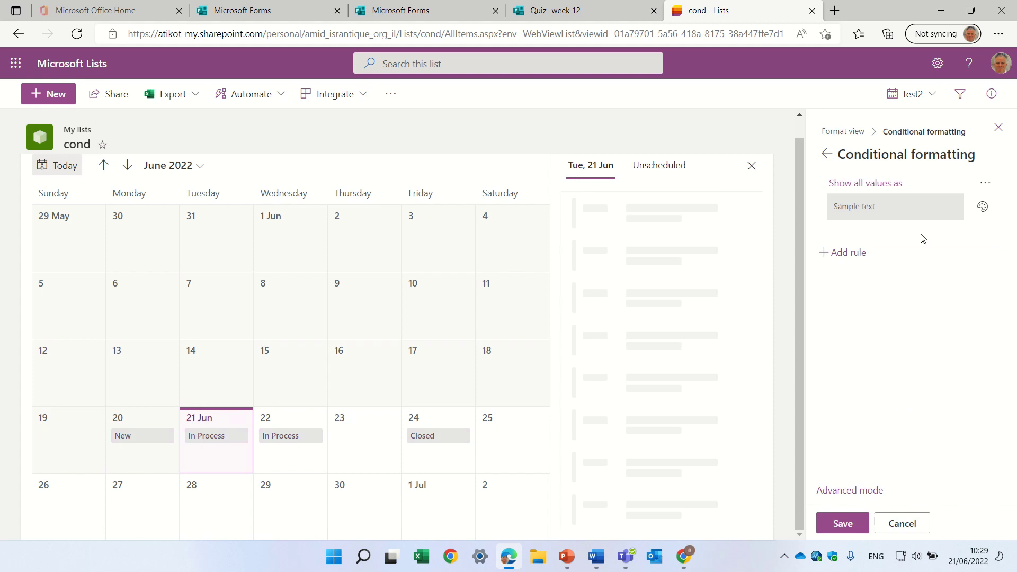
click(984, 183)
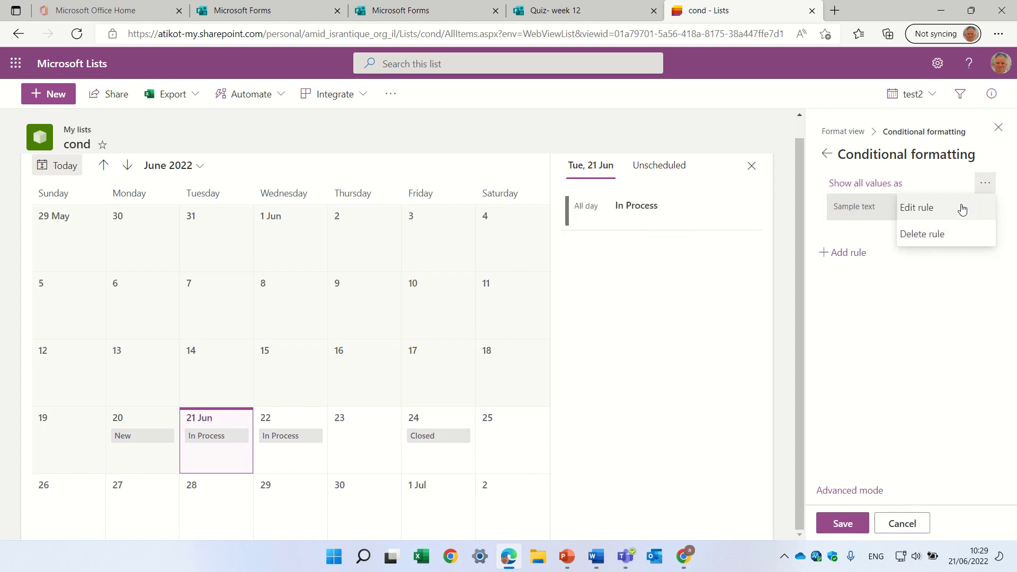
click(936, 233)
Step: Add and save a rule 'Stage is equal to New', which shows in light blue
click(848, 182)
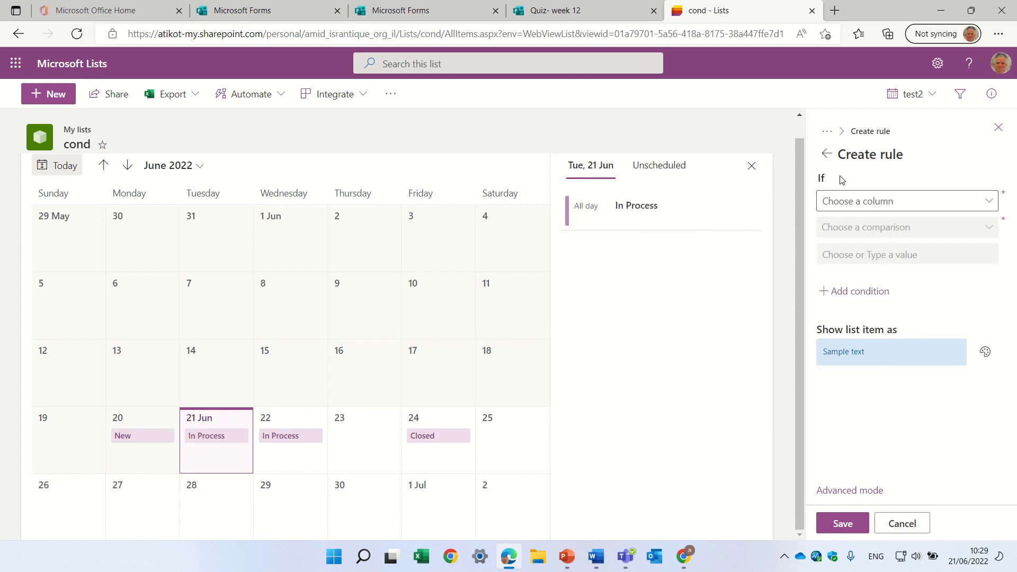
click(870, 205)
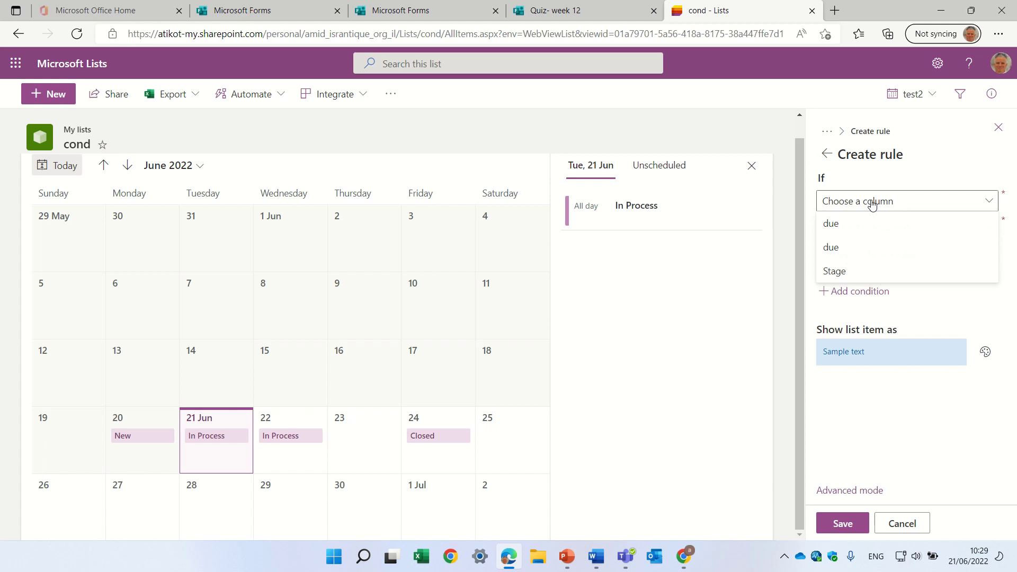
click(842, 272)
click(864, 228)
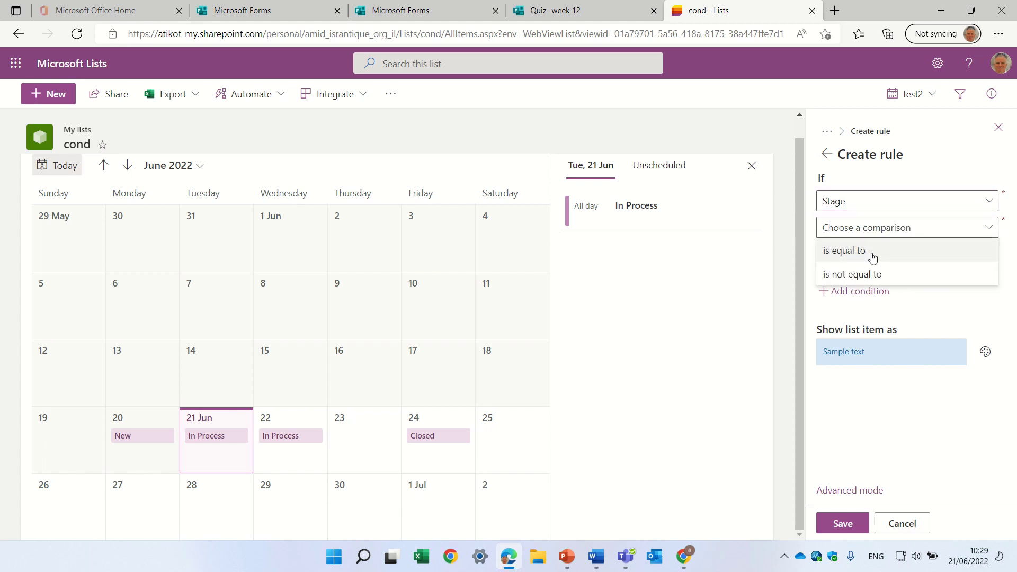
click(871, 255)
click(852, 260)
click(849, 278)
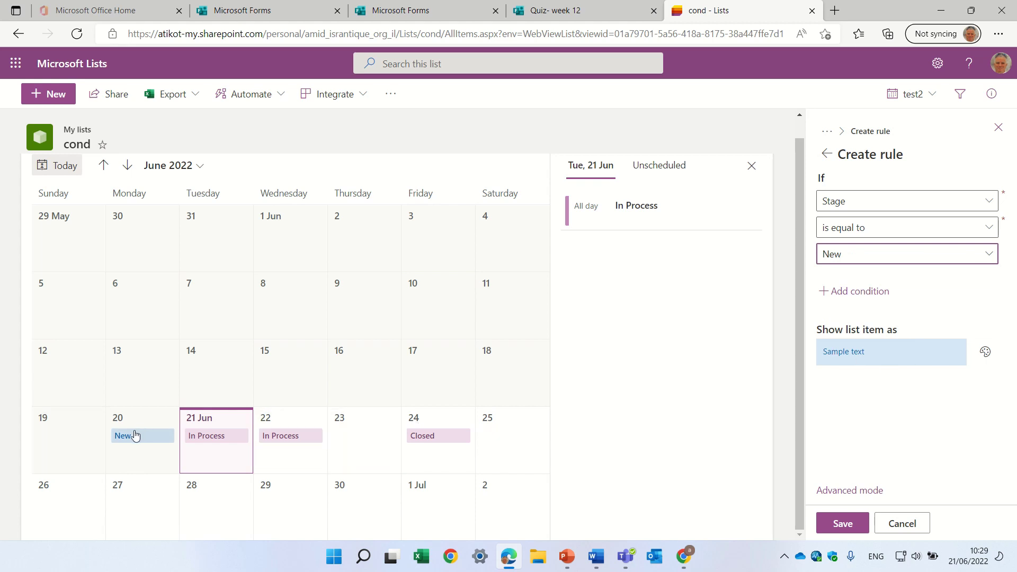
click(843, 524)
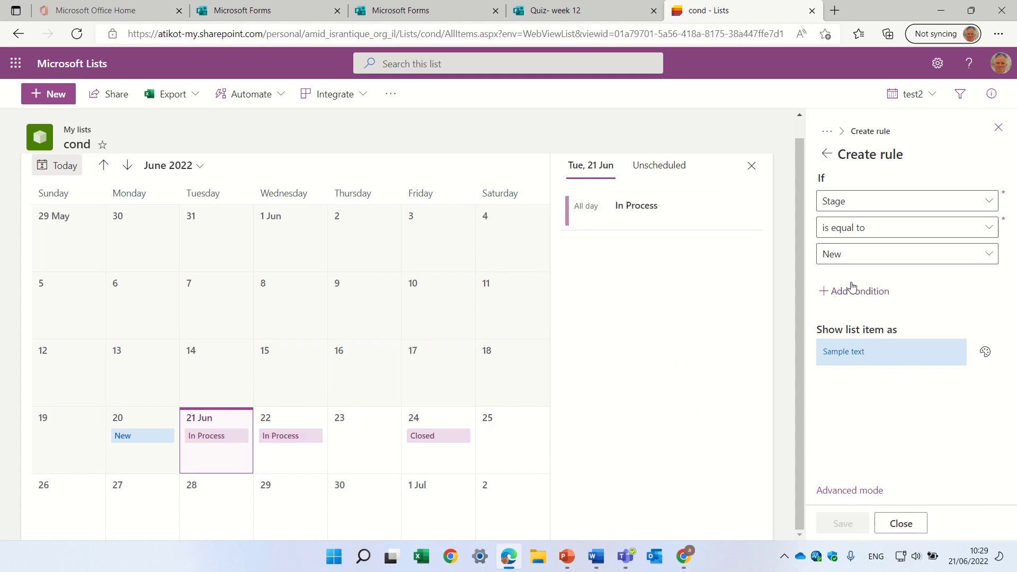
click(826, 154)
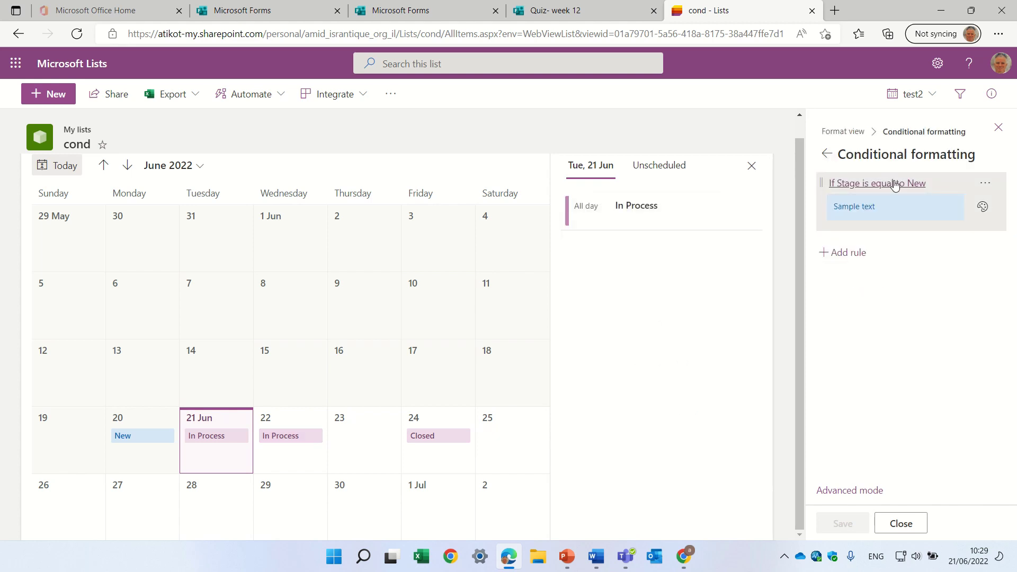
Step: Save a red-style 'Stage is not equal to' rule with no value selected
click(846, 253)
click(918, 207)
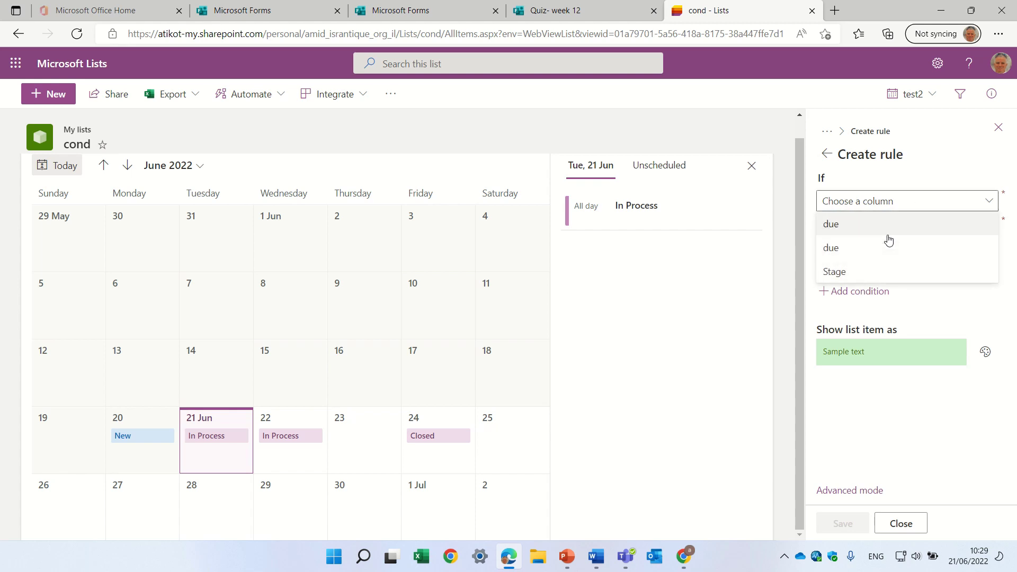
click(853, 272)
click(873, 238)
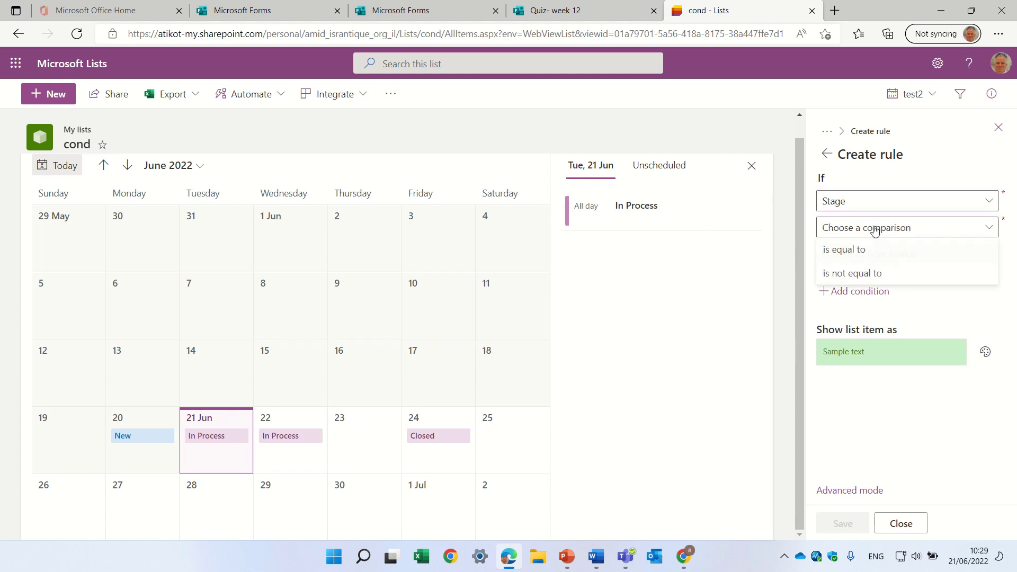
click(879, 275)
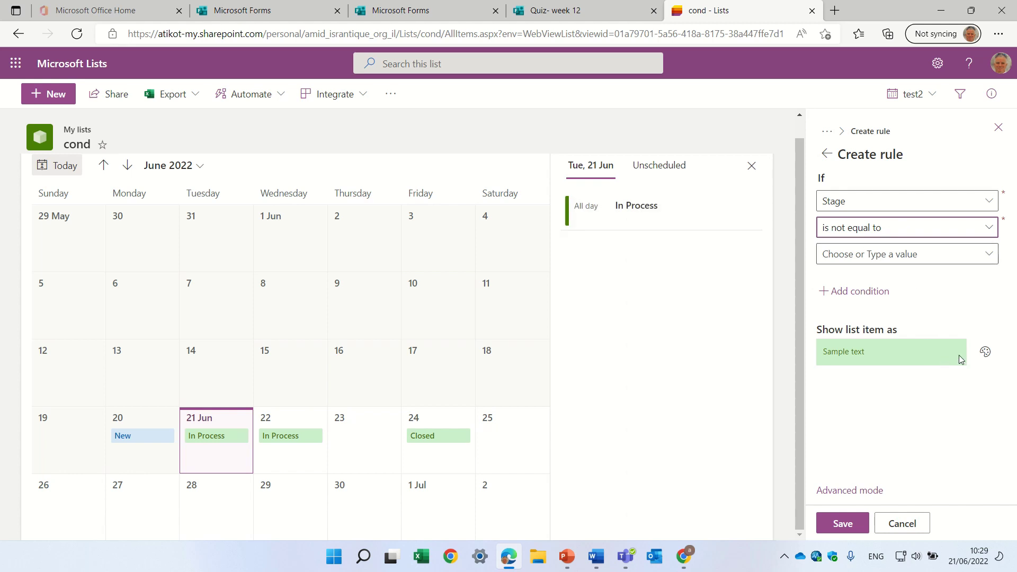
click(986, 352)
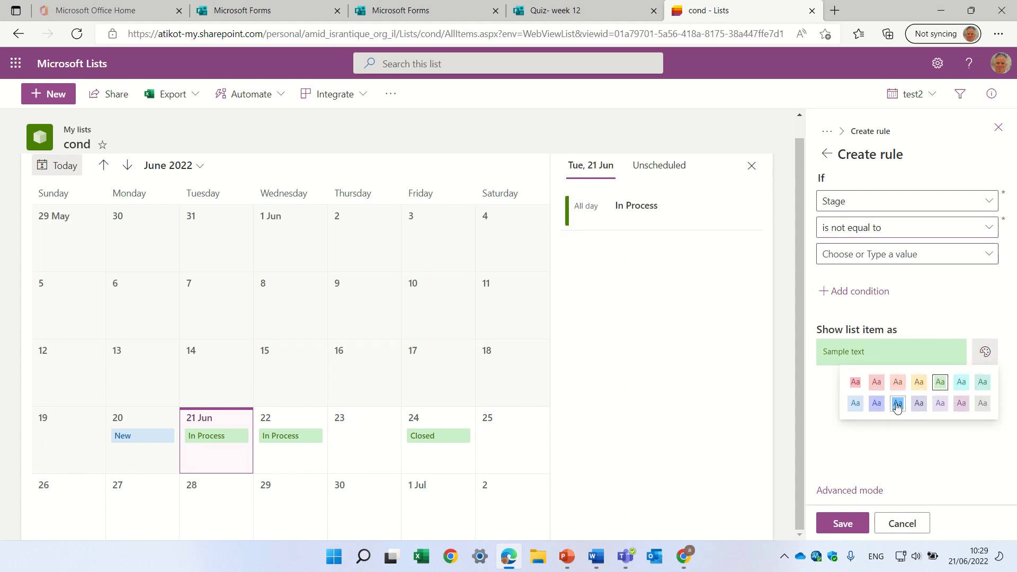
click(857, 383)
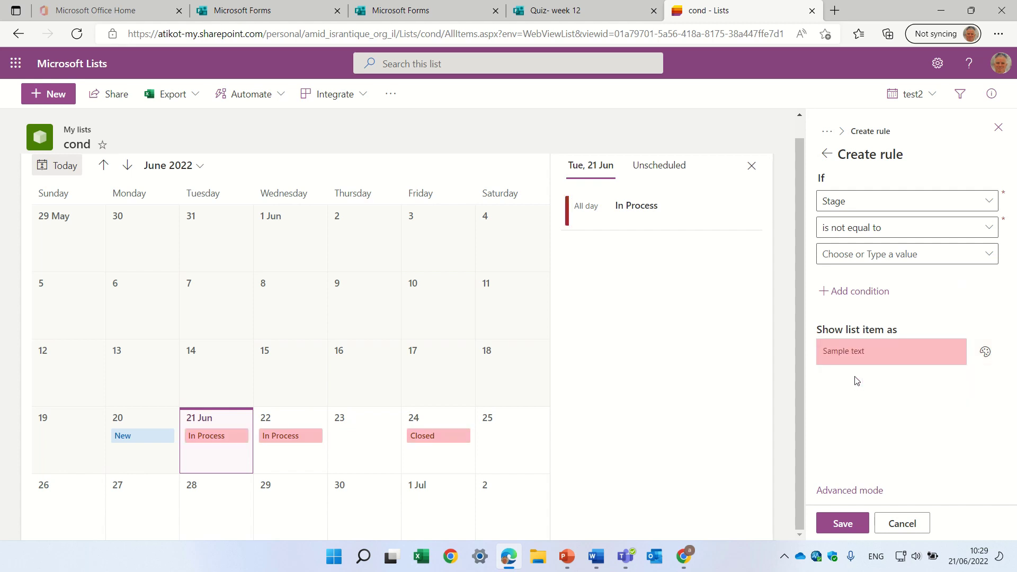
click(926, 262)
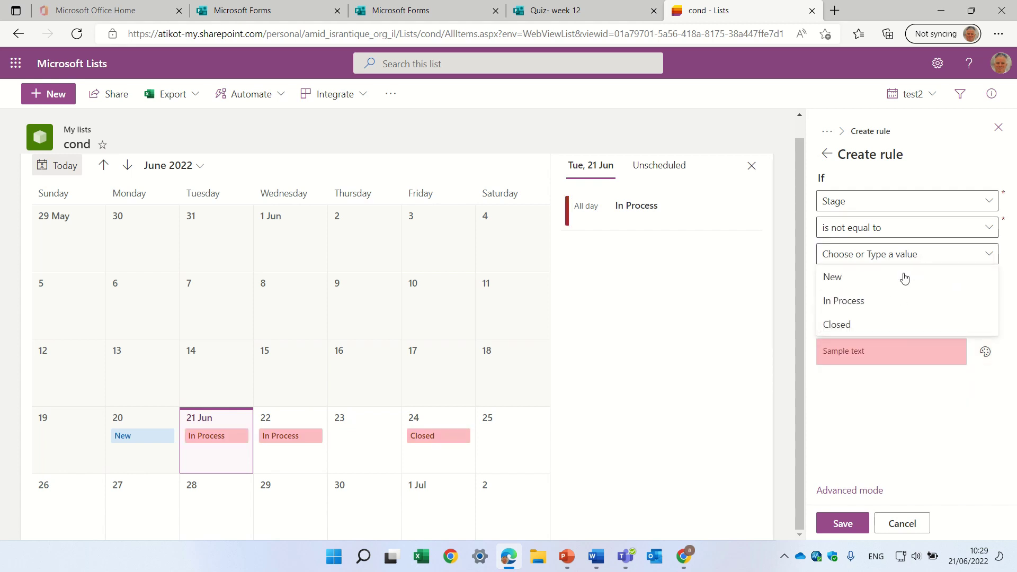
click(892, 428)
click(841, 524)
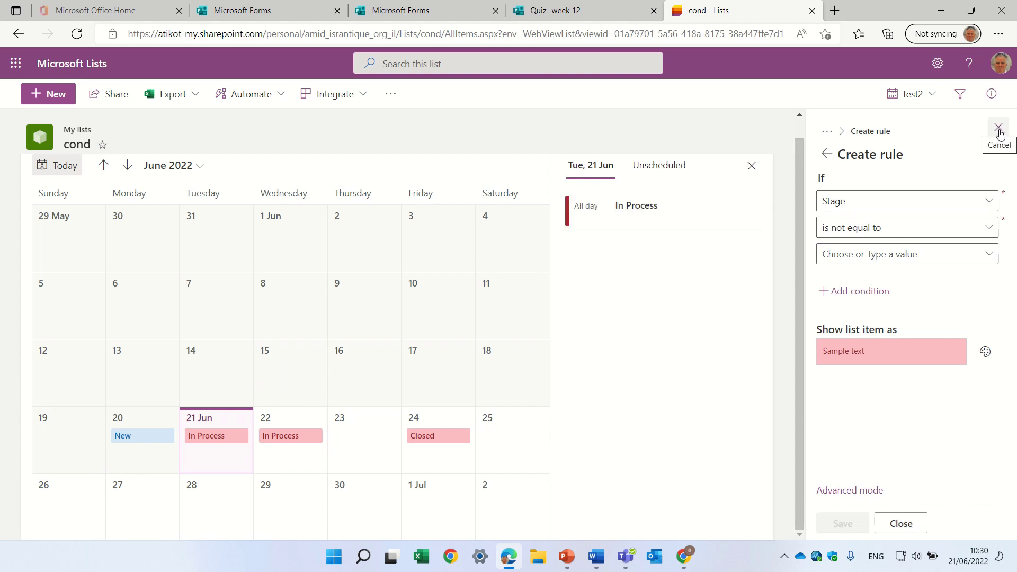
click(894, 196)
key(Escape)
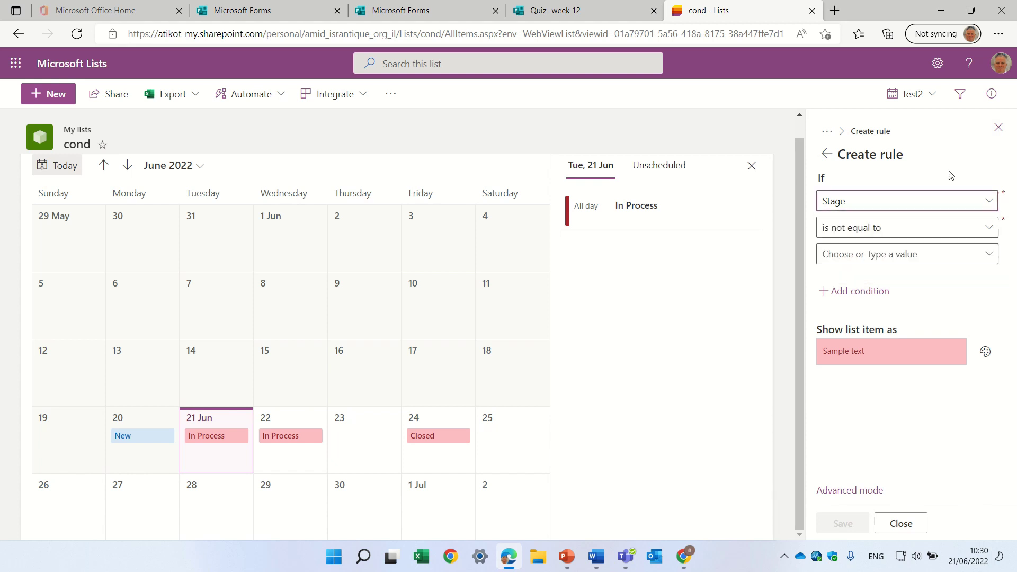